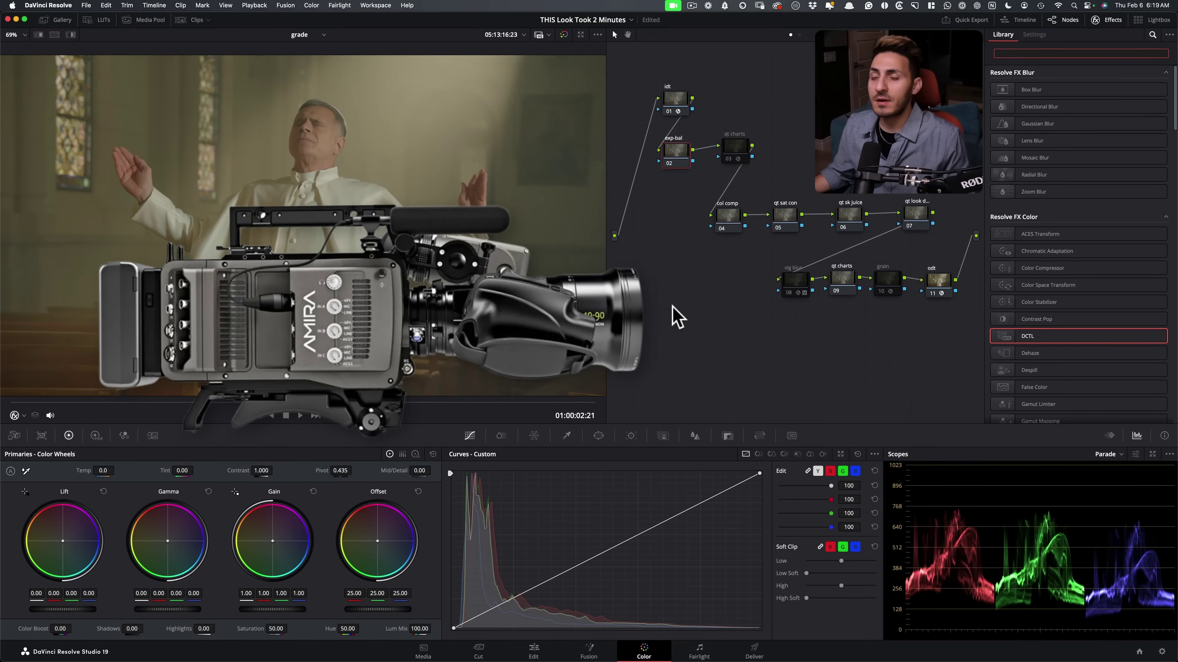
Check the input transform's colour space and set the exp-bal node's working gamma.
{"action": "left_click", "coordinate": [678, 101]}
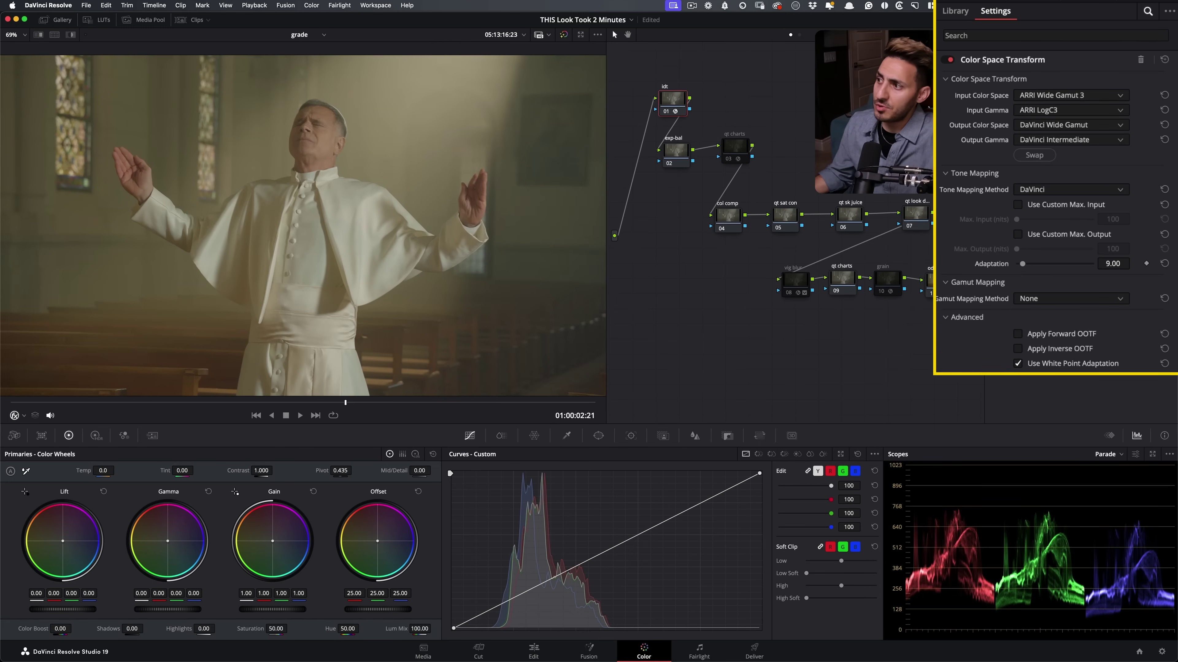
{"action": "left_click", "coordinate": [674, 153]}
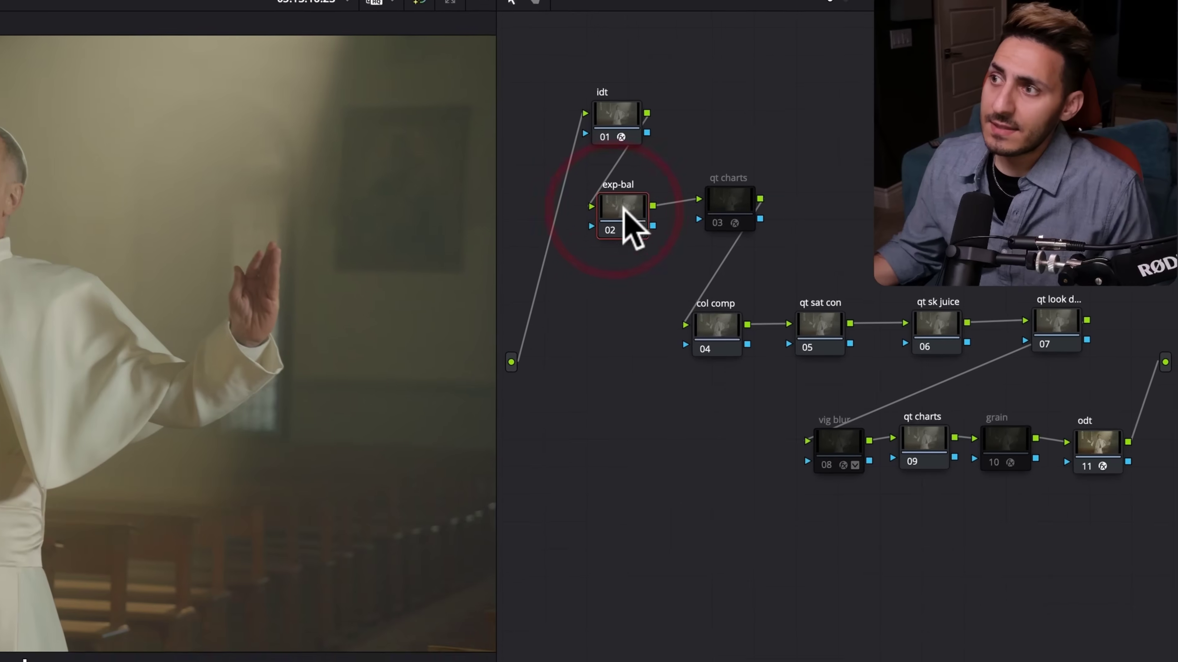
{"action": "right_click", "coordinate": [675, 153]}
{"action": "mouse_move", "coordinate": [725, 436]}
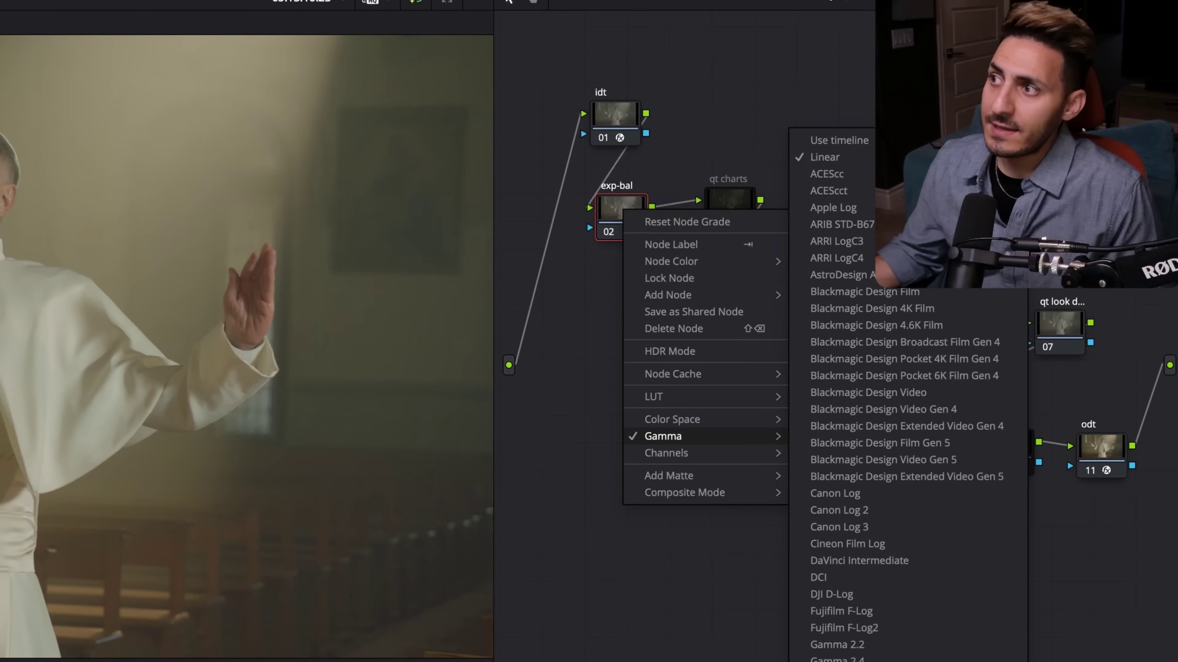
{"action": "left_click", "coordinate": [869, 298]}
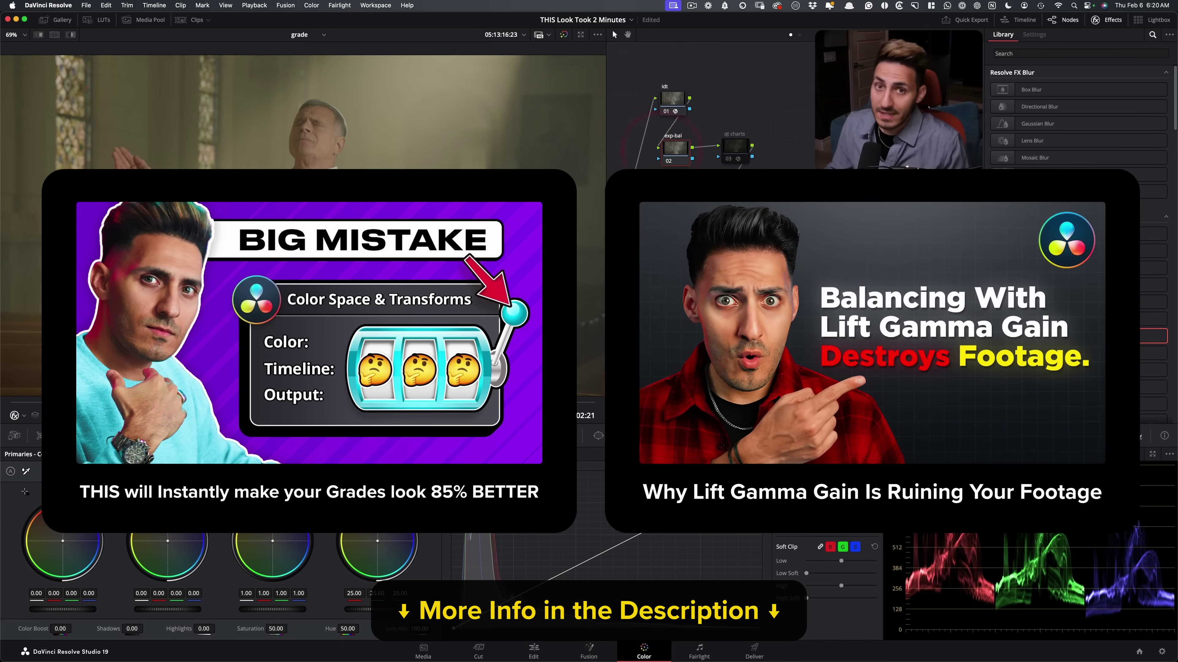
{"action": "left_click", "coordinate": [740, 226]}
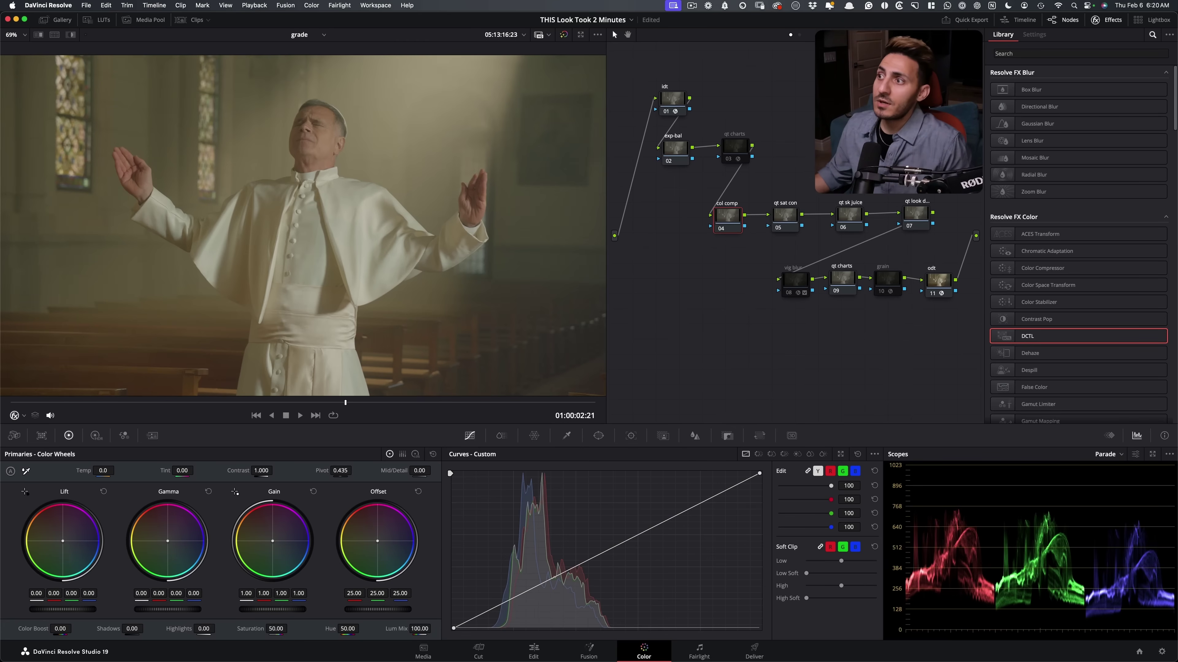
Drop a DCTL from the 'dct' search onto node 07, choosing QT_Look_DNA_v1.0 with preset Kodak 2383.
{"action": "type", "text": "dct"}
{"action": "left_click", "coordinate": [904, 213]}
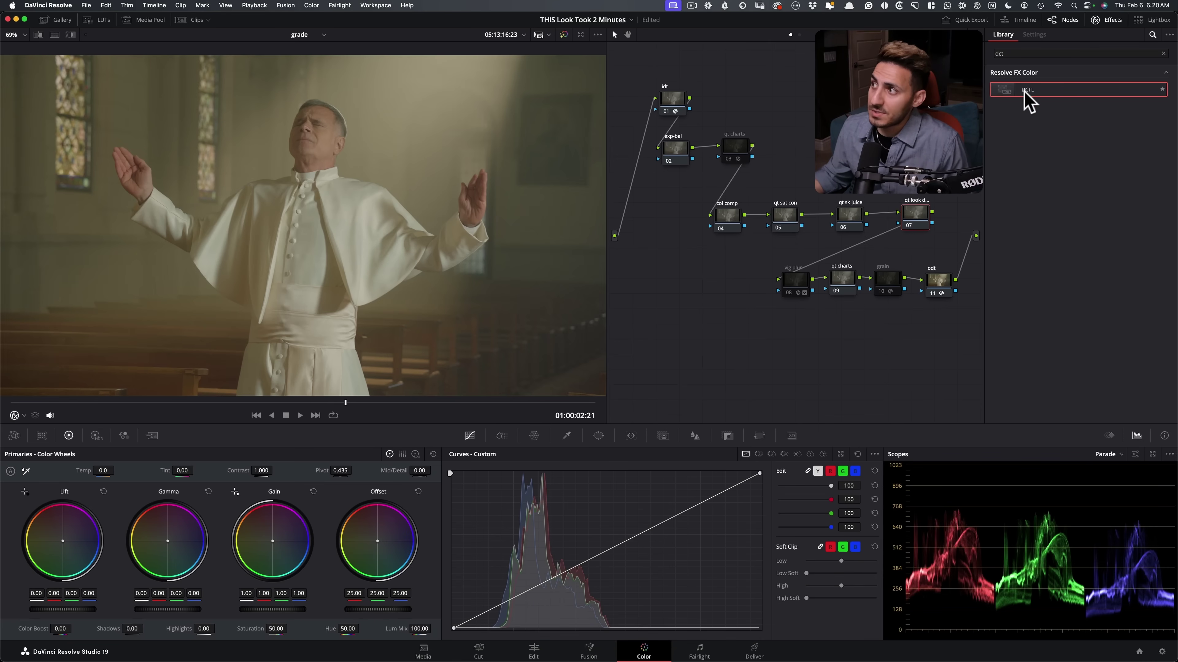
{"action": "left_click_drag", "start_coordinate": [916, 215], "coordinate": [917, 214]}
{"action": "left_click", "coordinate": [1097, 86]}
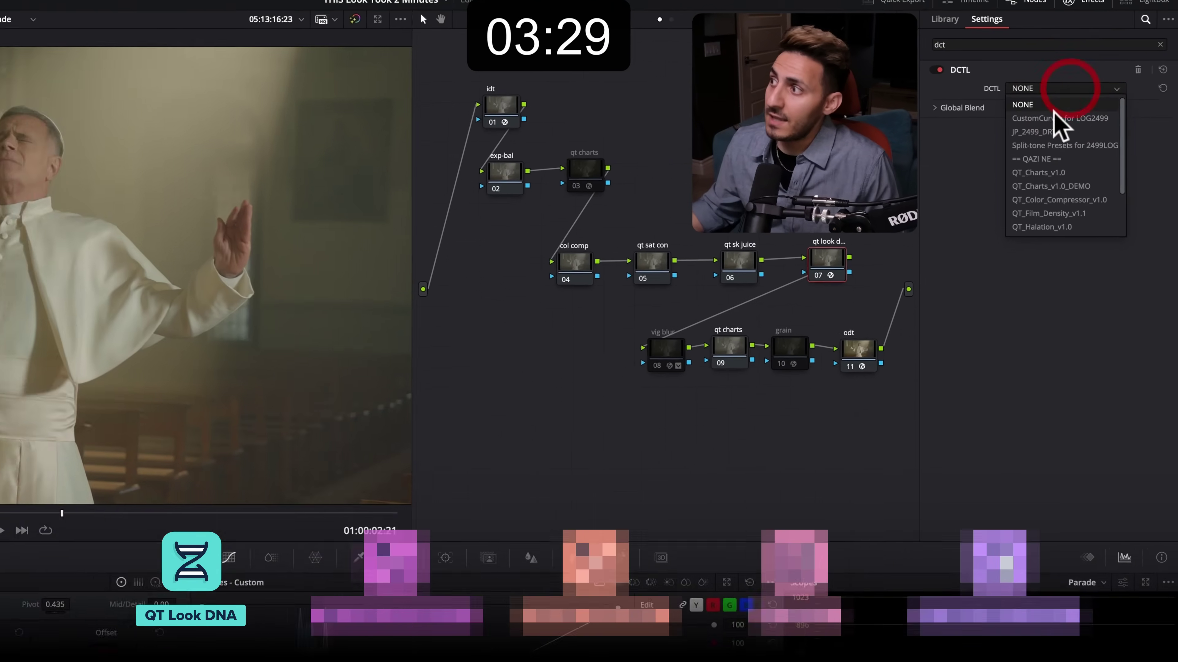
{"action": "scroll", "coordinate": [1099, 176], "scroll_direction": "down", "scroll_amount": 3}
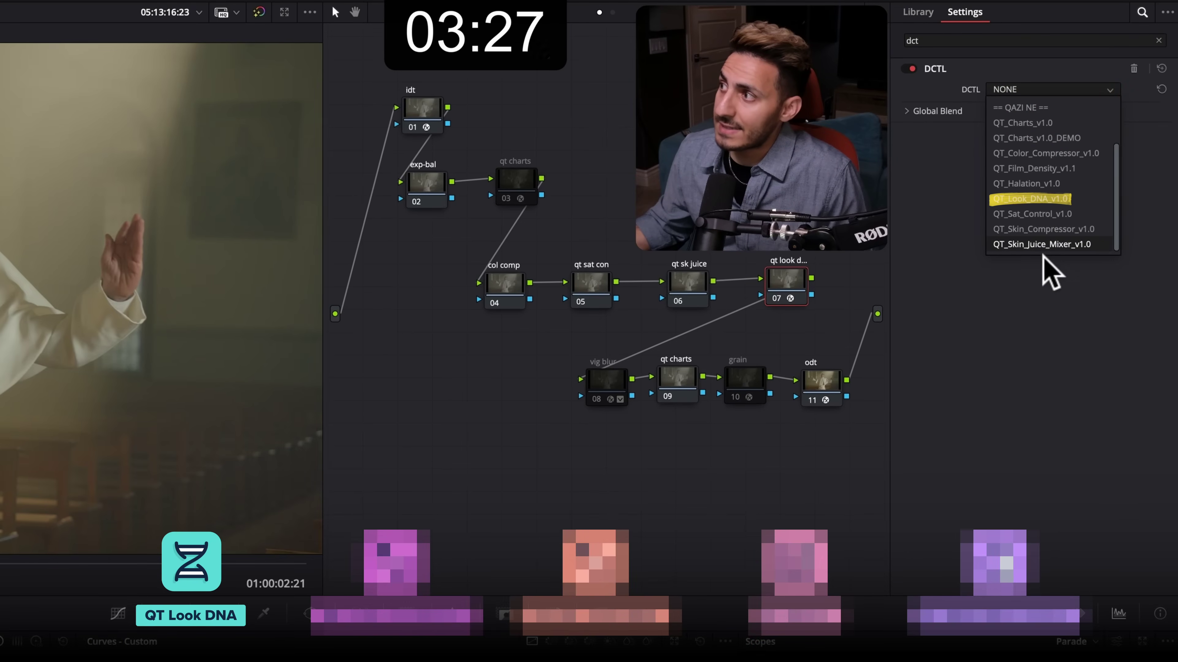
{"action": "left_click", "coordinate": [1052, 199]}
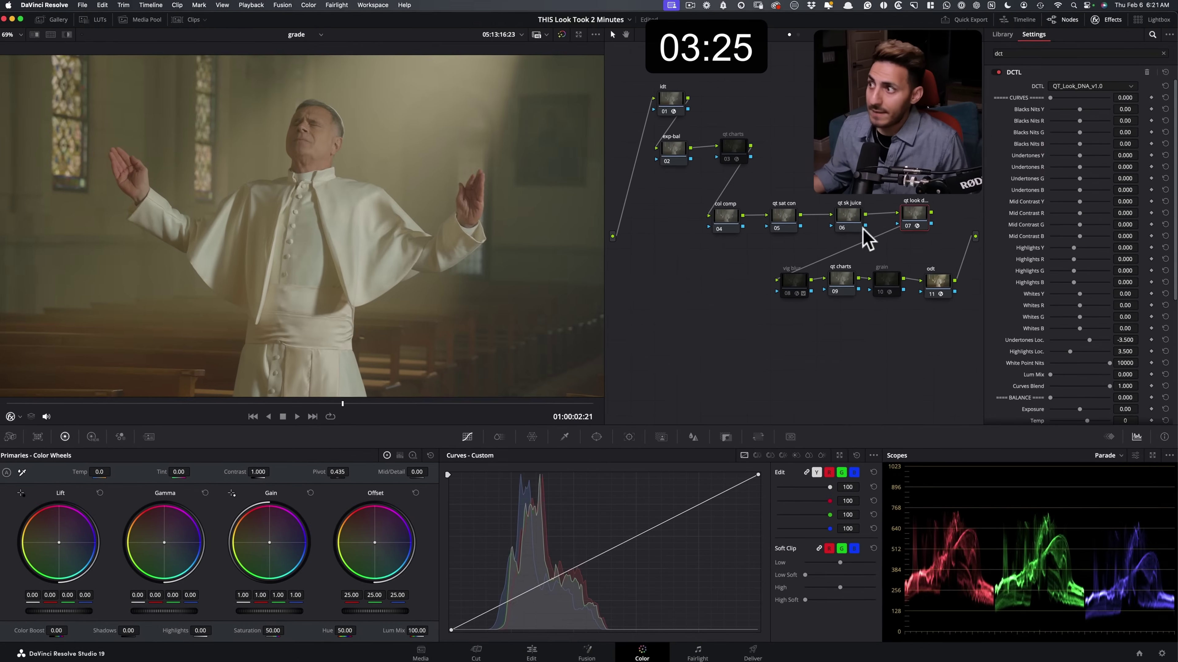
{"action": "scroll", "coordinate": [925, 113], "scroll_direction": "down", "scroll_amount": 5}
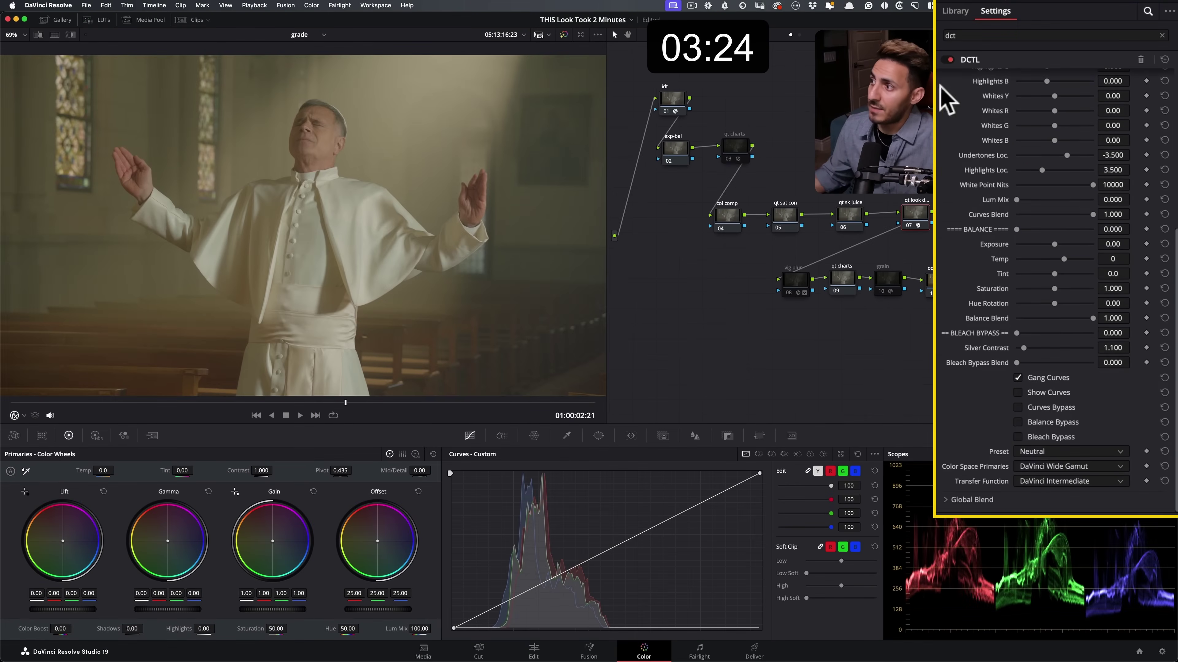
{"action": "left_click", "coordinate": [1074, 452]}
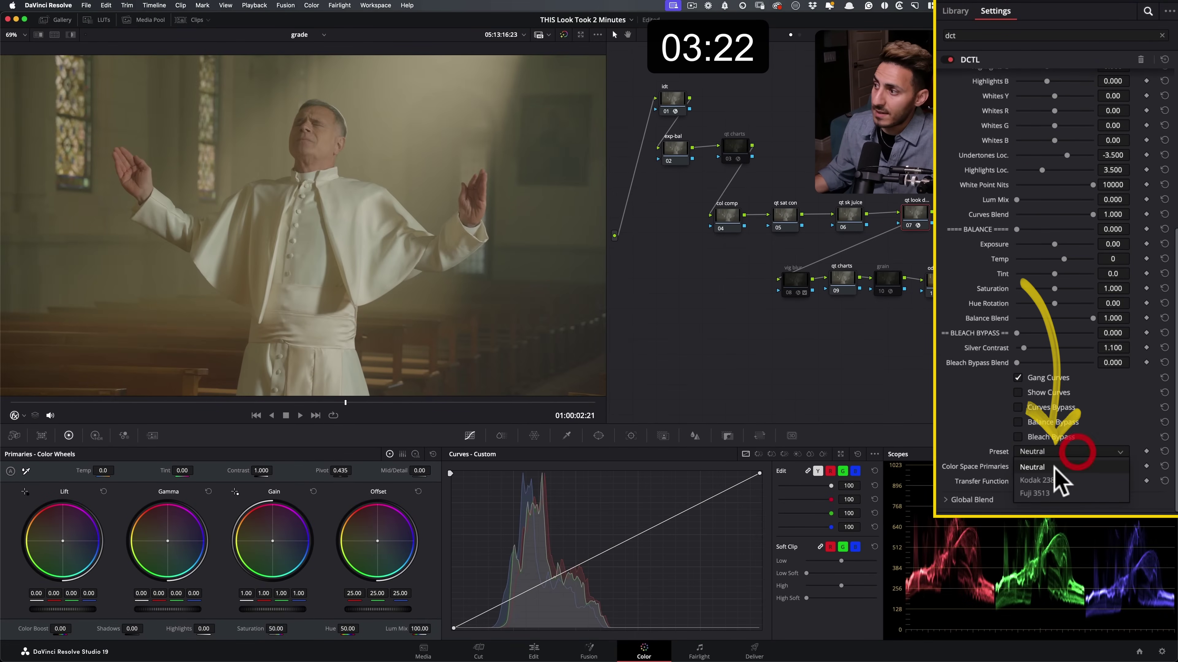
{"action": "left_click", "coordinate": [1062, 484]}
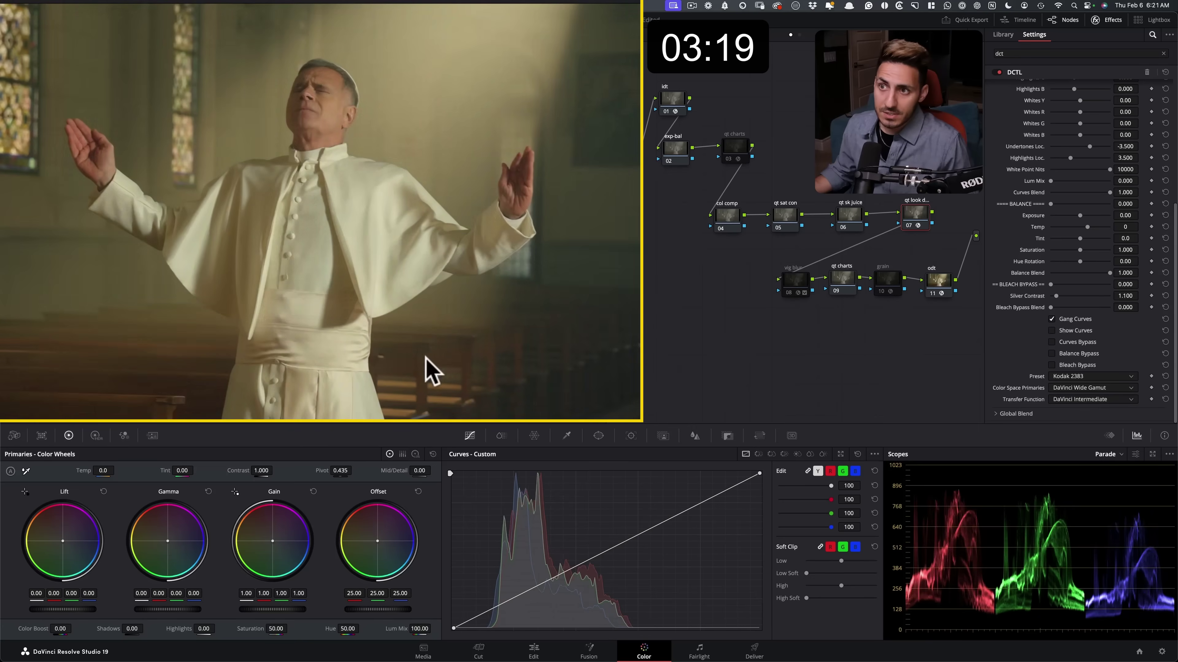
Cool the exp-bal node's Gain to R 0.95, G 1.01, B 1.07, then select col comp.
{"action": "left_click", "coordinate": [675, 149]}
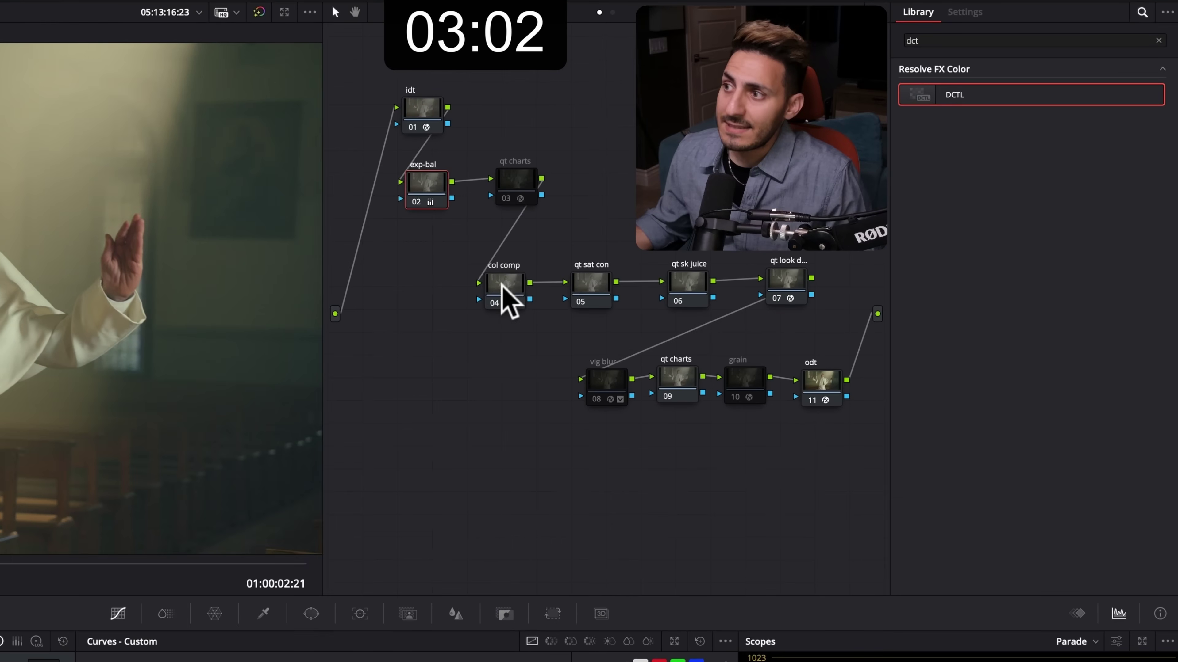
{"action": "left_click", "coordinate": [722, 215]}
Put QT_Color_Compressor_v1.0 on the col comp node, showing the target colour and distance chart overlays.
{"action": "mouse_move", "coordinate": [493, 302]}
{"action": "left_mouse_down"}
{"action": "mouse_move", "coordinate": [467, 281]}
{"action": "mouse_move", "coordinate": [499, 284]}
{"action": "left_mouse_up"}
{"action": "left_click", "coordinate": [1062, 89]}
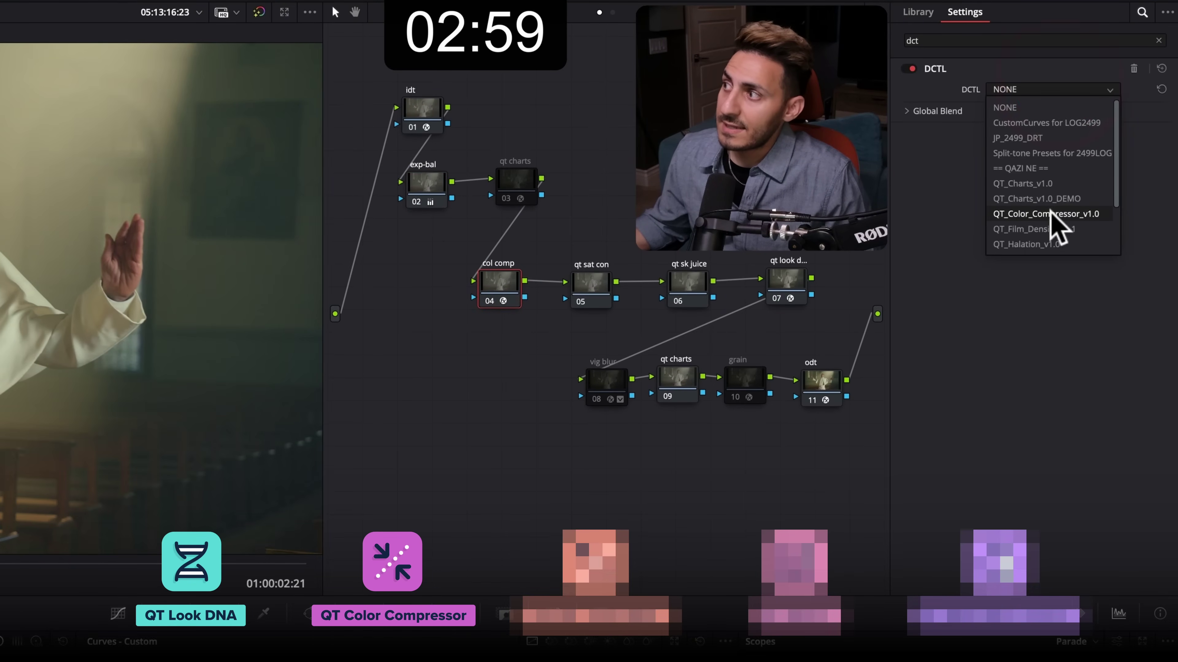
{"action": "left_click", "coordinate": [1038, 213]}
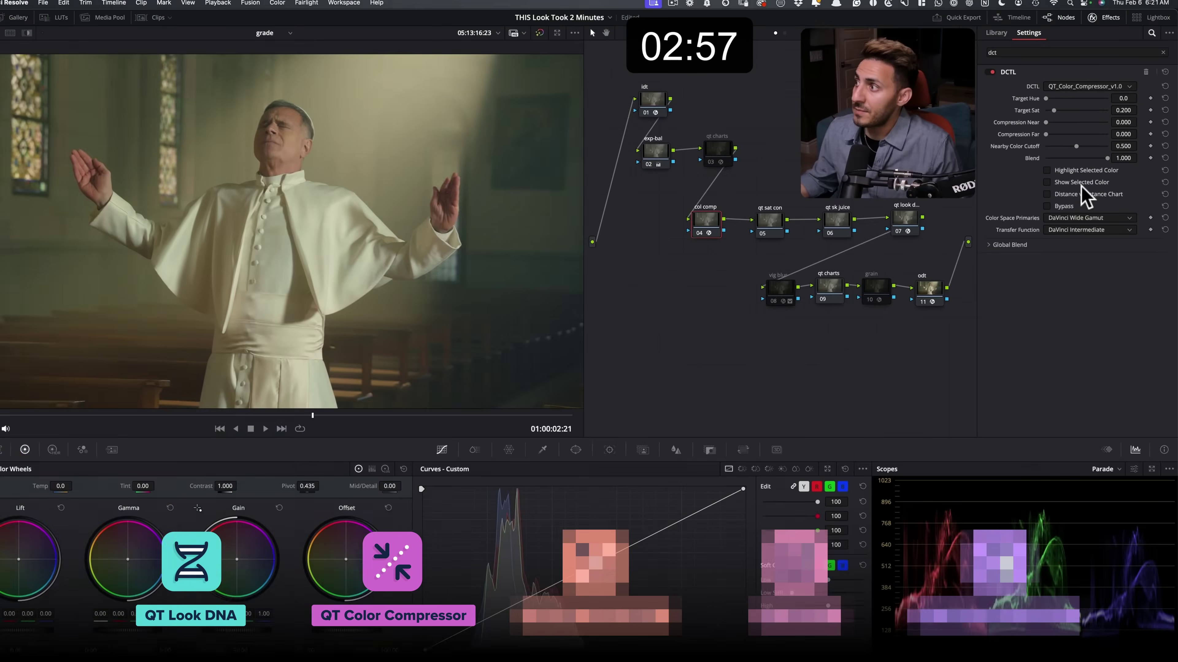
{"action": "left_click", "coordinate": [1043, 224]}
{"action": "left_click", "coordinate": [1052, 241]}
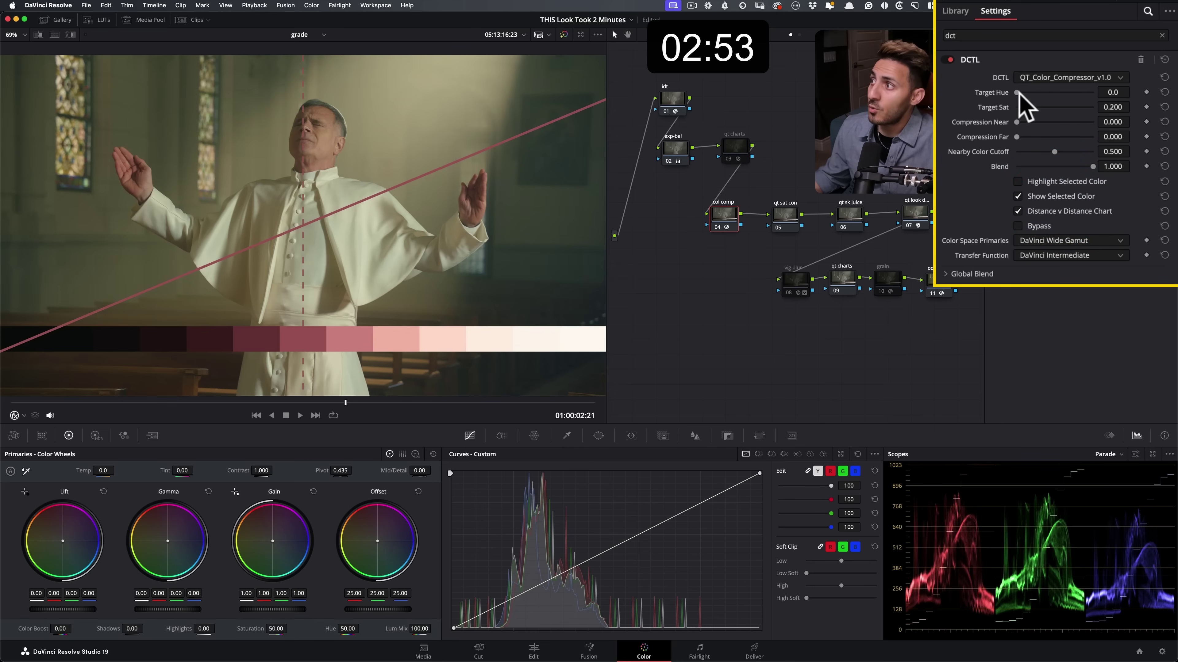
Set Target Hue 128.4, Compression Near 1.0, Nearby Color Cutoff 0.209, hide overlays, and re-enable the node.
{"action": "mouse_move", "coordinate": [1020, 92]}
{"action": "left_mouse_down"}
{"action": "mouse_move", "coordinate": [1068, 92]}
{"action": "mouse_move", "coordinate": [1027, 92]}
{"action": "mouse_move", "coordinate": [1043, 92]}
{"action": "left_mouse_up"}
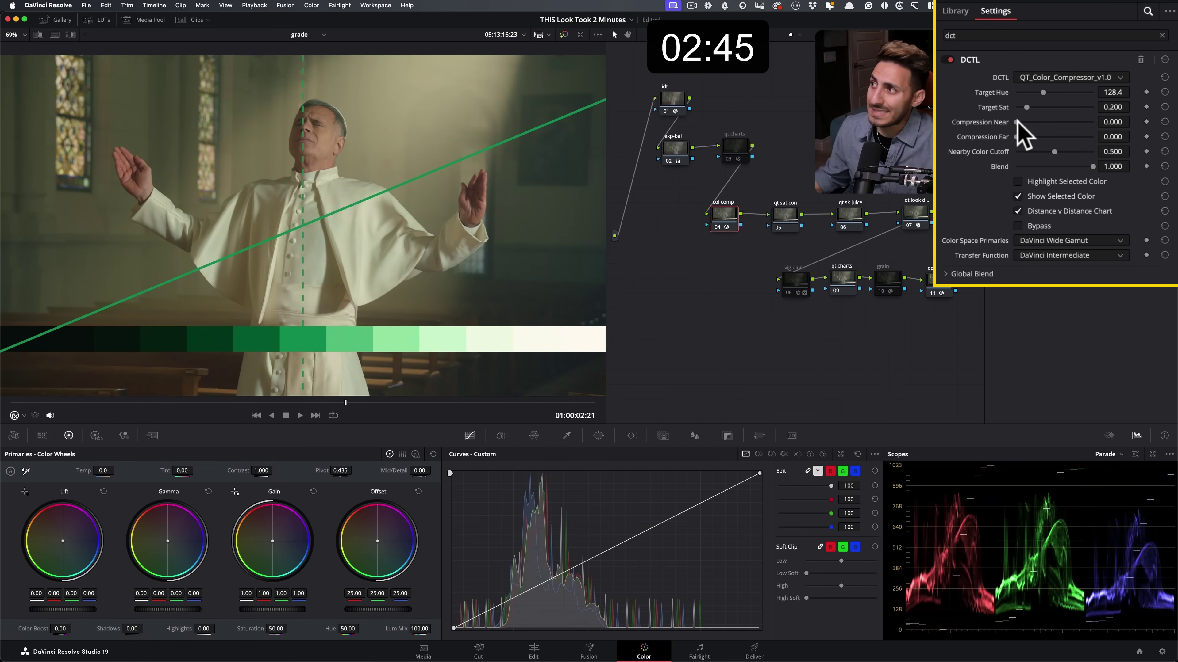
{"action": "left_click_drag", "start_coordinate": [1022, 123], "coordinate": [1175, 128]}
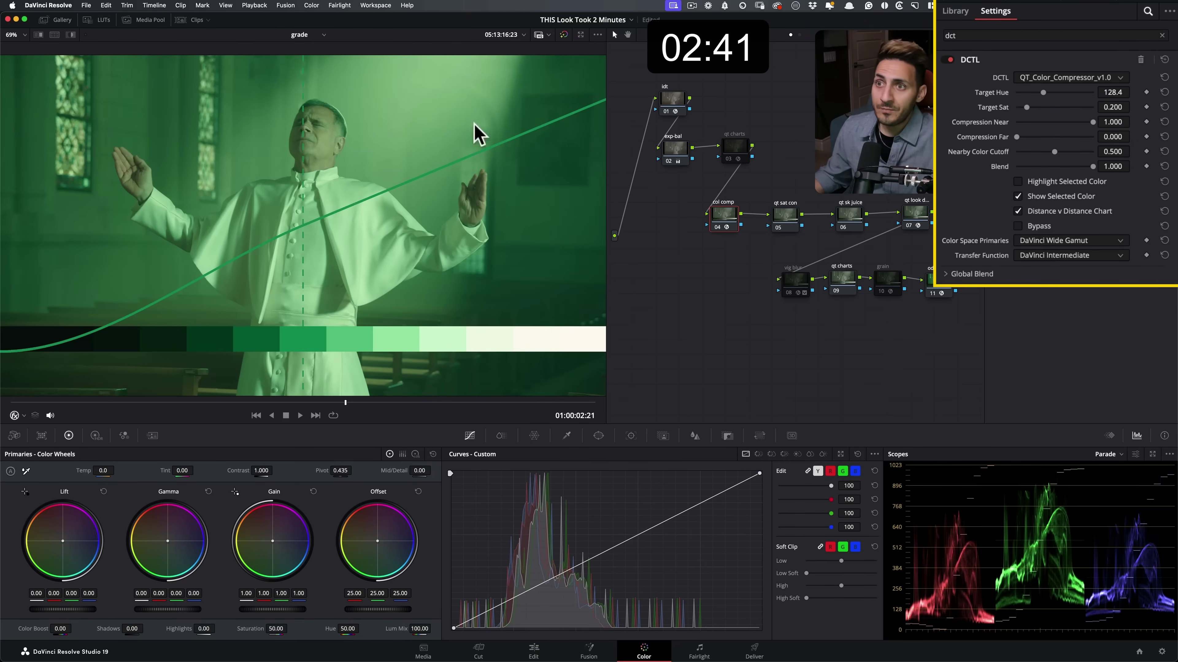
{"action": "left_click_drag", "start_coordinate": [1055, 149], "coordinate": [1033, 150]}
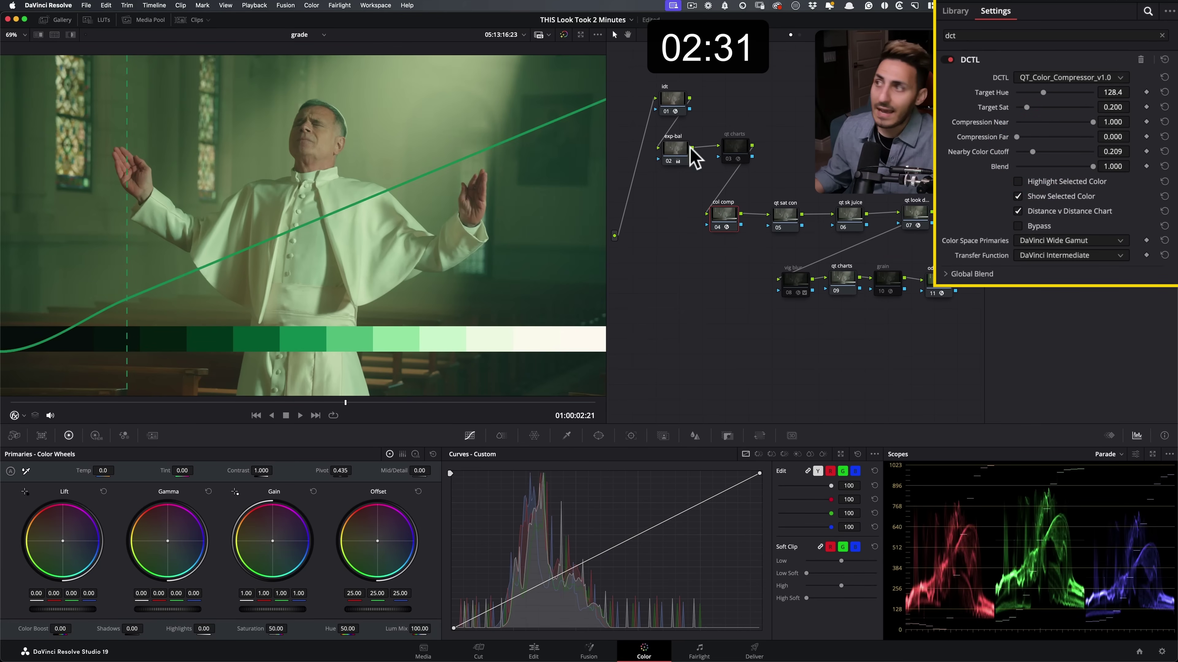
{"action": "left_click", "coordinate": [1047, 196]}
{"action": "left_click", "coordinate": [1049, 211]}
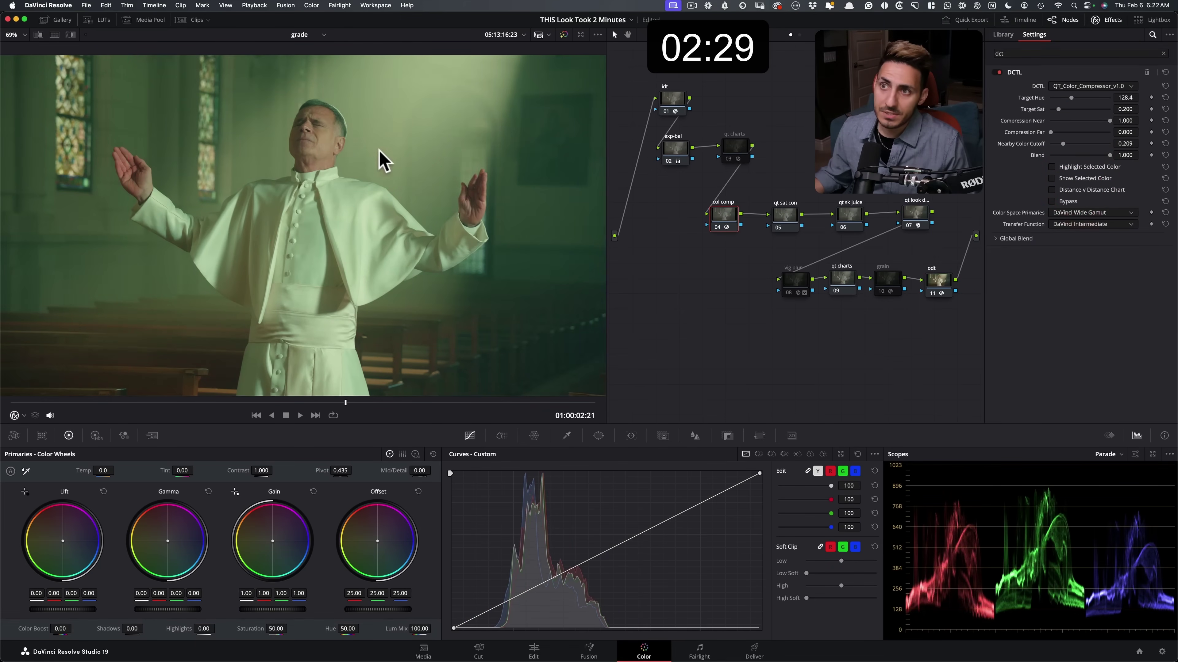
{"action": "key", "text": "super+d"}
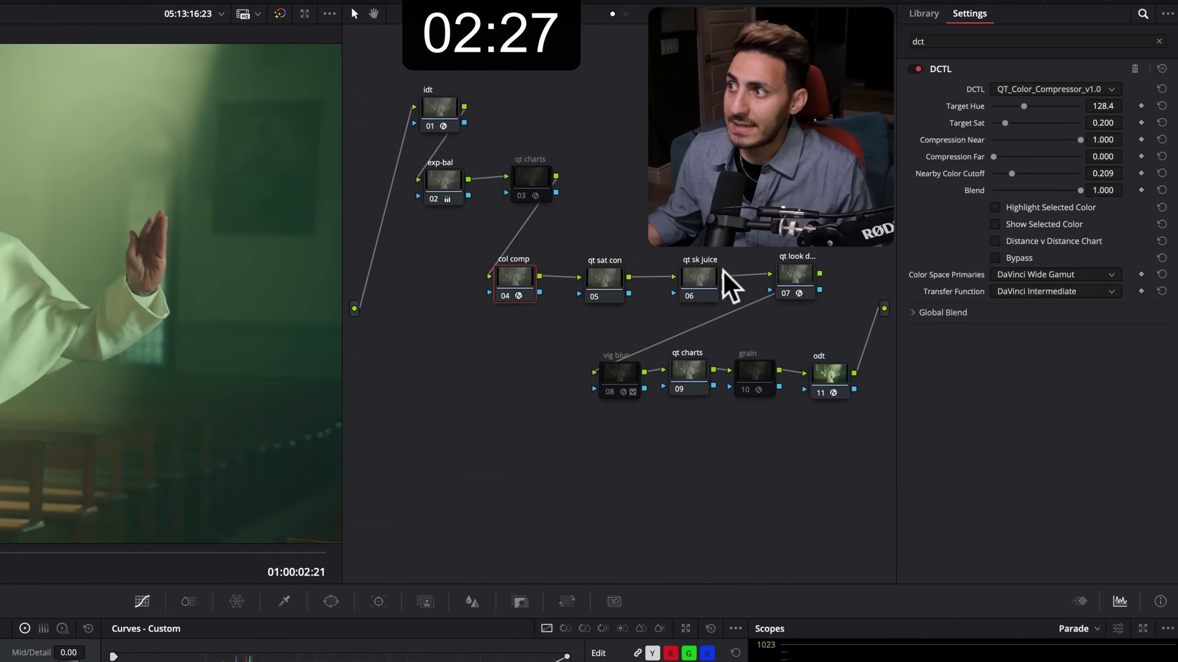
Apply a DCTL to the skin juice node (node 06) and choose QT_Skin_Juice_Mixer_v1.0.
{"action": "left_click", "coordinate": [846, 217]}
{"action": "left_click_drag", "start_coordinate": [977, 102], "coordinate": [695, 283]}
{"action": "left_click", "coordinate": [1066, 90]}
{"action": "scroll", "coordinate": [1062, 230], "scroll_direction": "down", "scroll_amount": 2}
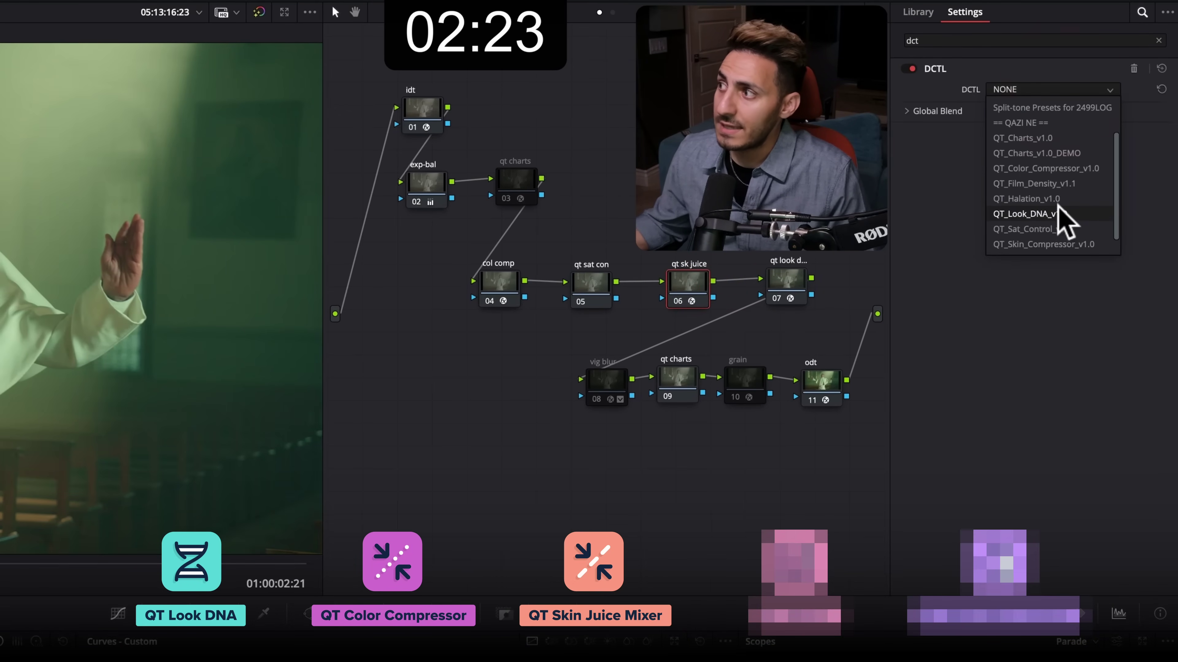
{"action": "left_click", "coordinate": [1042, 245]}
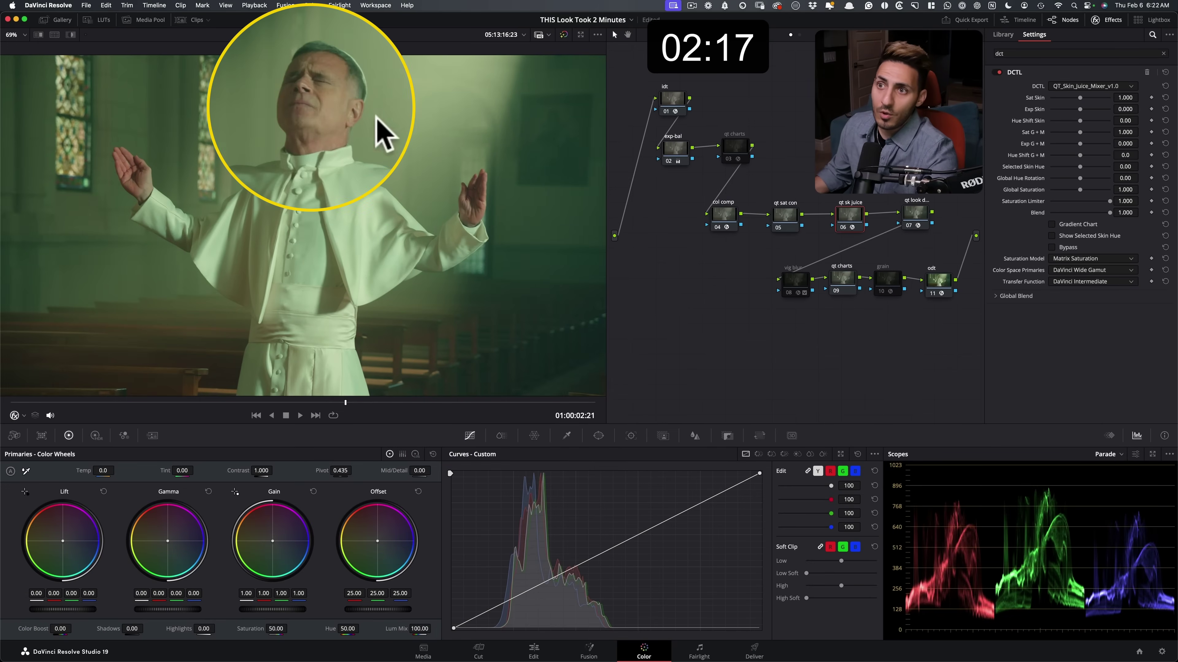
Keep QT_Charts_v1.0 with Color Chart on for the qt charts node (node 03).
{"action": "left_click", "coordinate": [740, 150]}
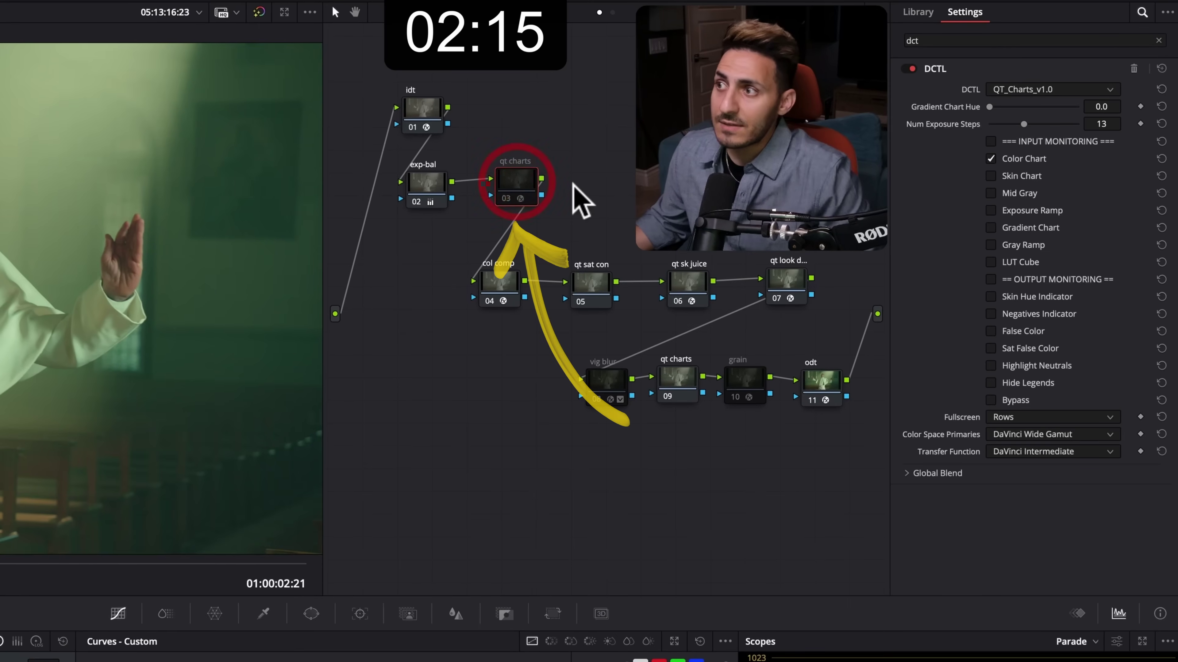
{"action": "left_click", "coordinate": [1049, 89]}
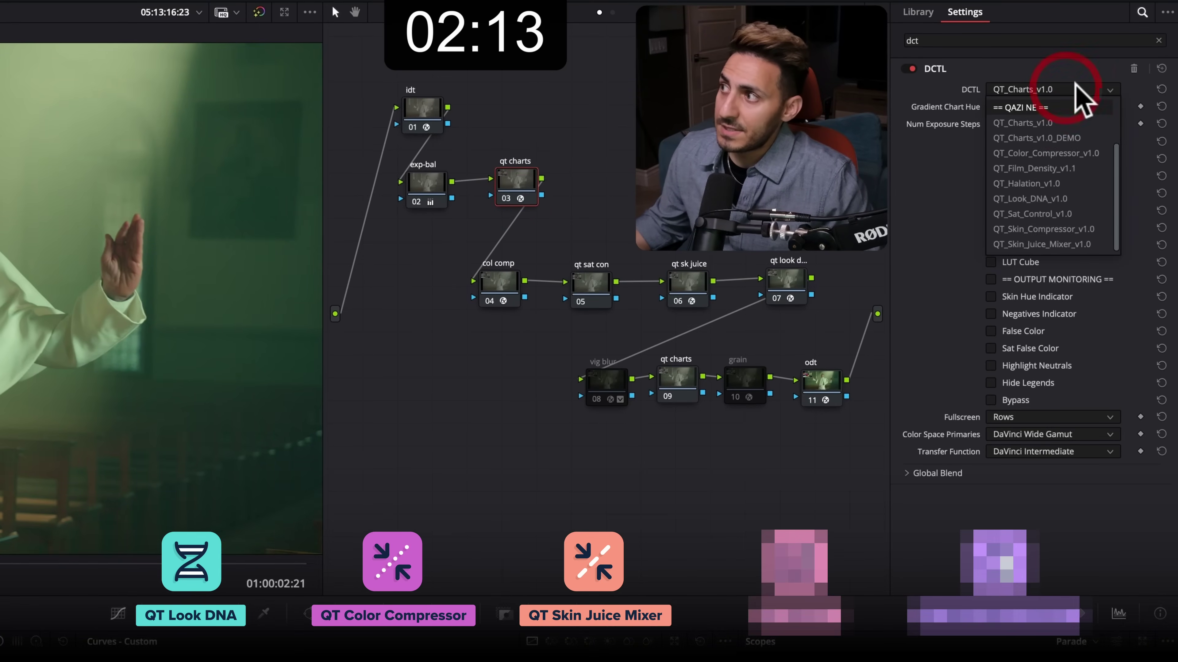
{"action": "left_click", "coordinate": [1022, 122]}
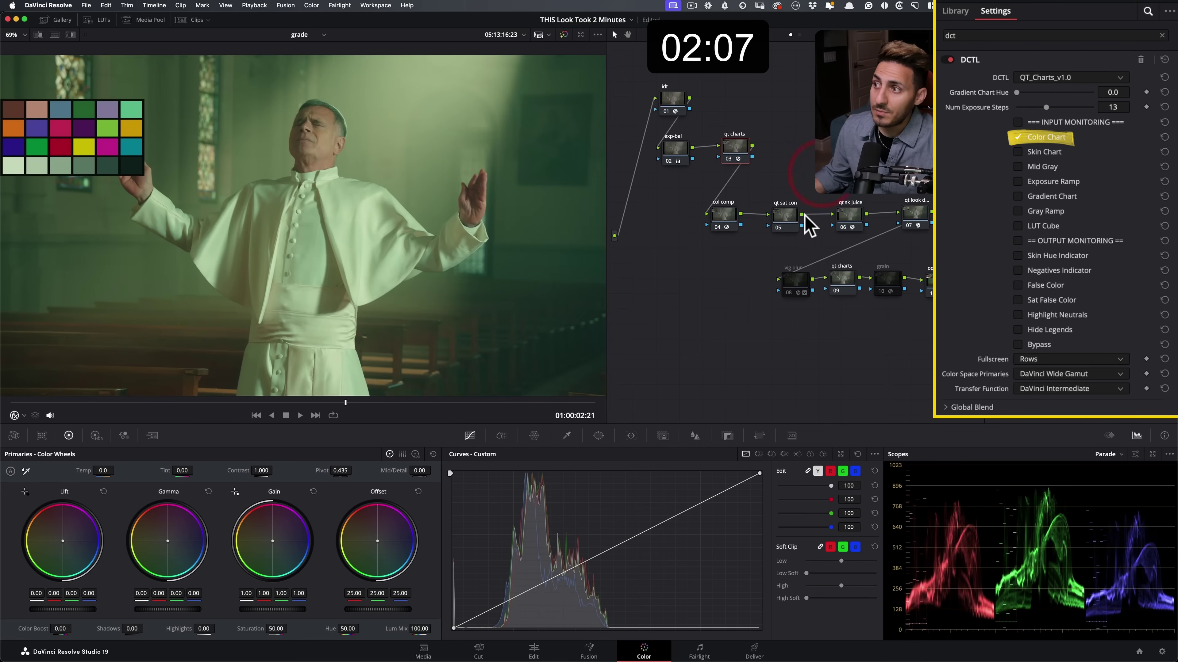
{"action": "left_click", "coordinate": [849, 215]}
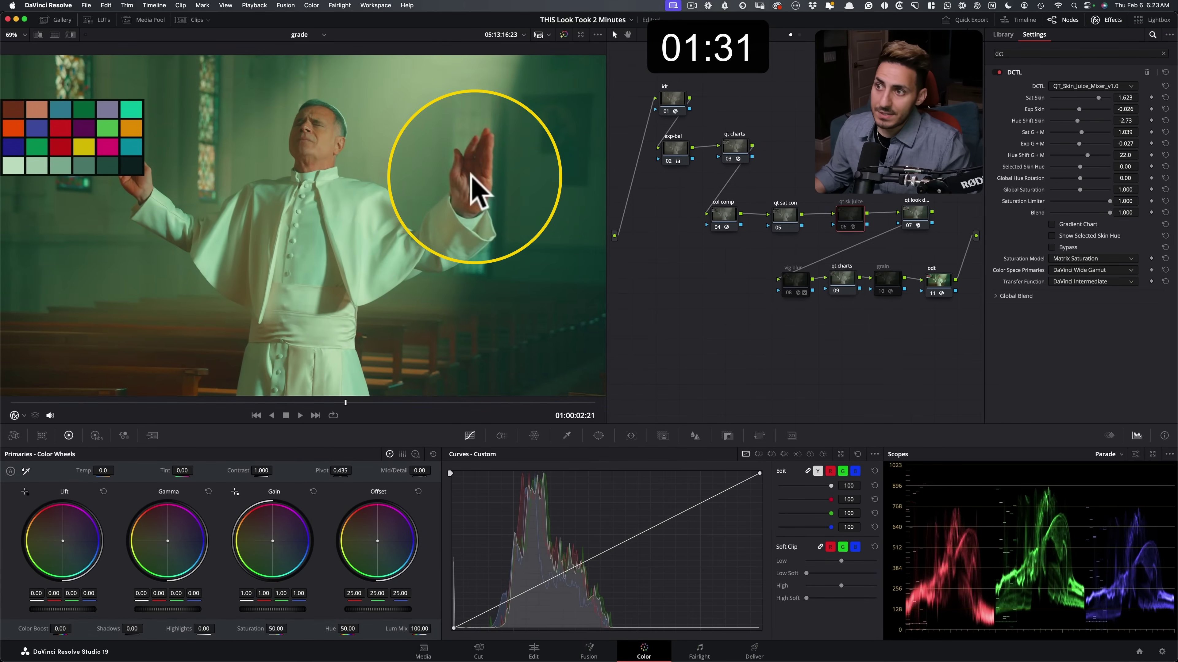
Wrap up the skin juice sliders and add a blank DCTL effect to node 05, qt sat con.
{"action": "scroll", "coordinate": [486, 197], "scroll_direction": "up", "scroll_amount": 5}
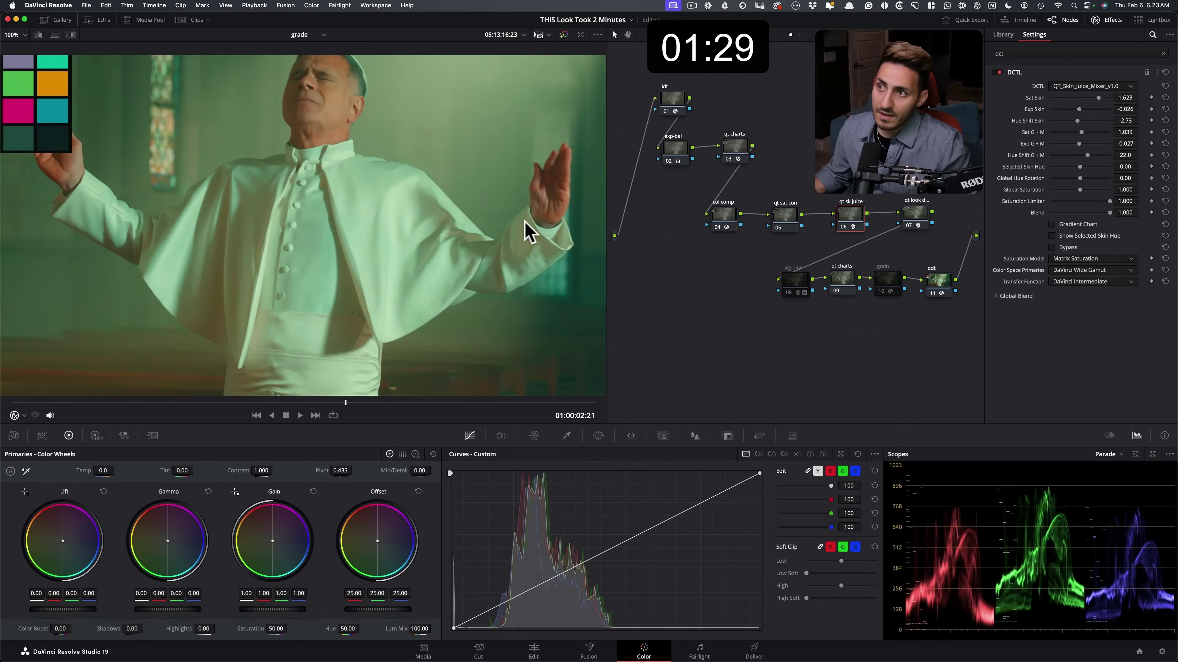
{"action": "scroll", "coordinate": [459, 229], "scroll_direction": "up", "scroll_amount": 3}
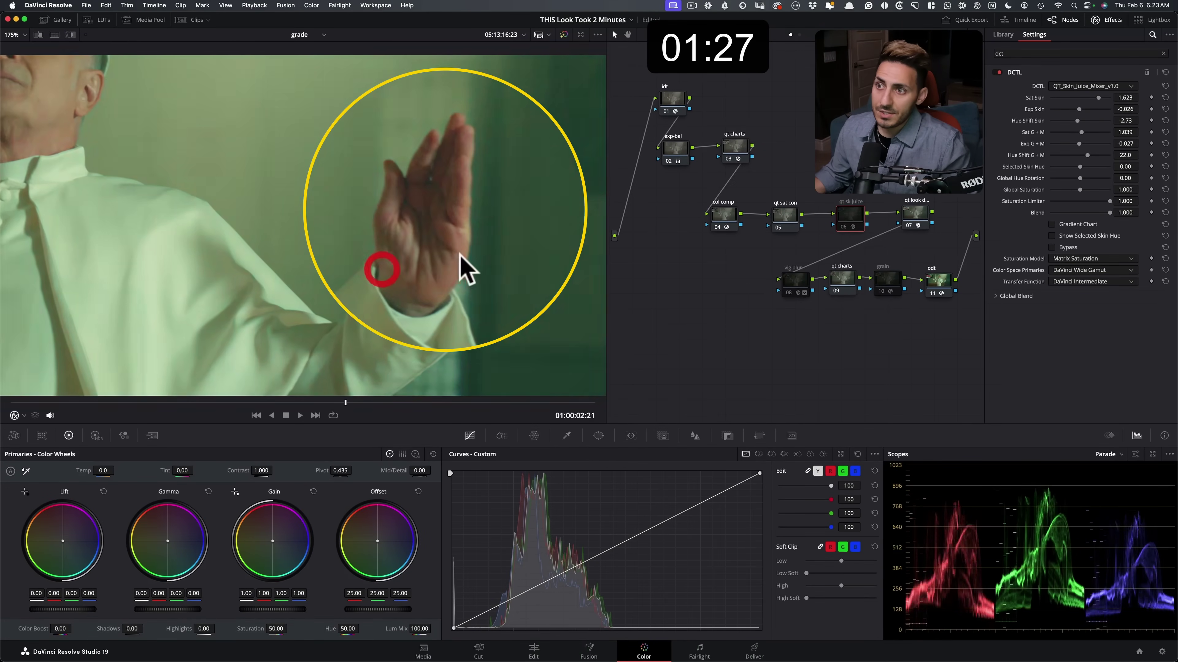
{"action": "left_click", "coordinate": [788, 218]}
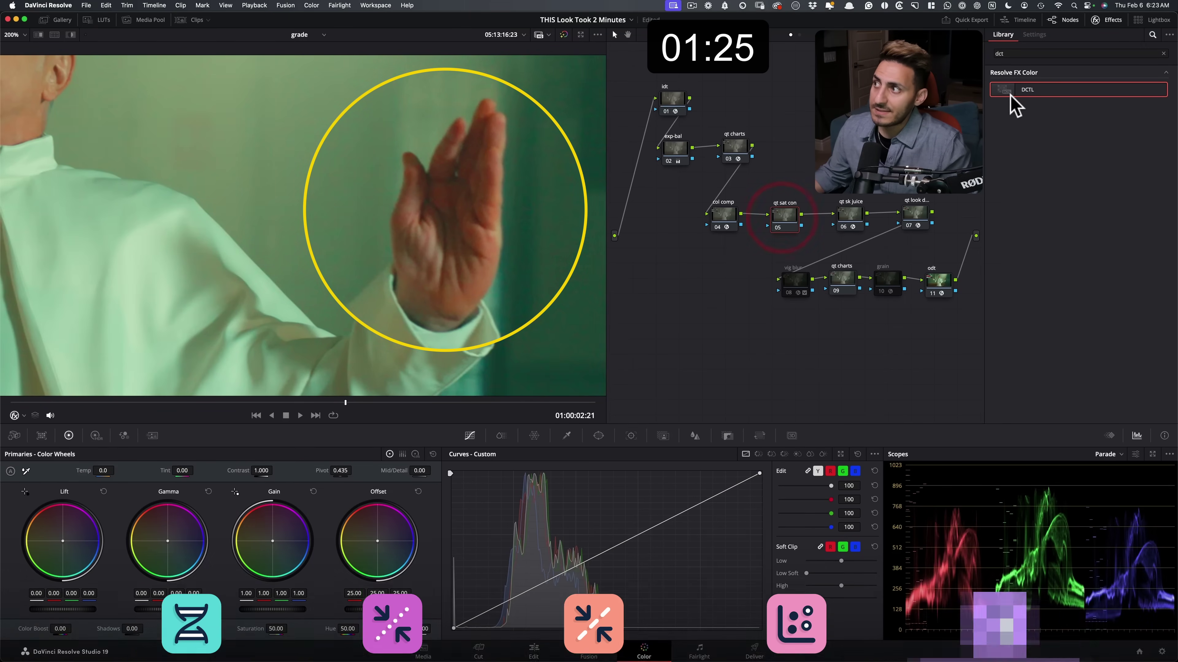
Load QT_Sat_Control_v1.0, set Mid Sat to 1.366 and High Sat to 0.728, then fit the viewer.
{"action": "left_click", "coordinate": [1052, 78]}
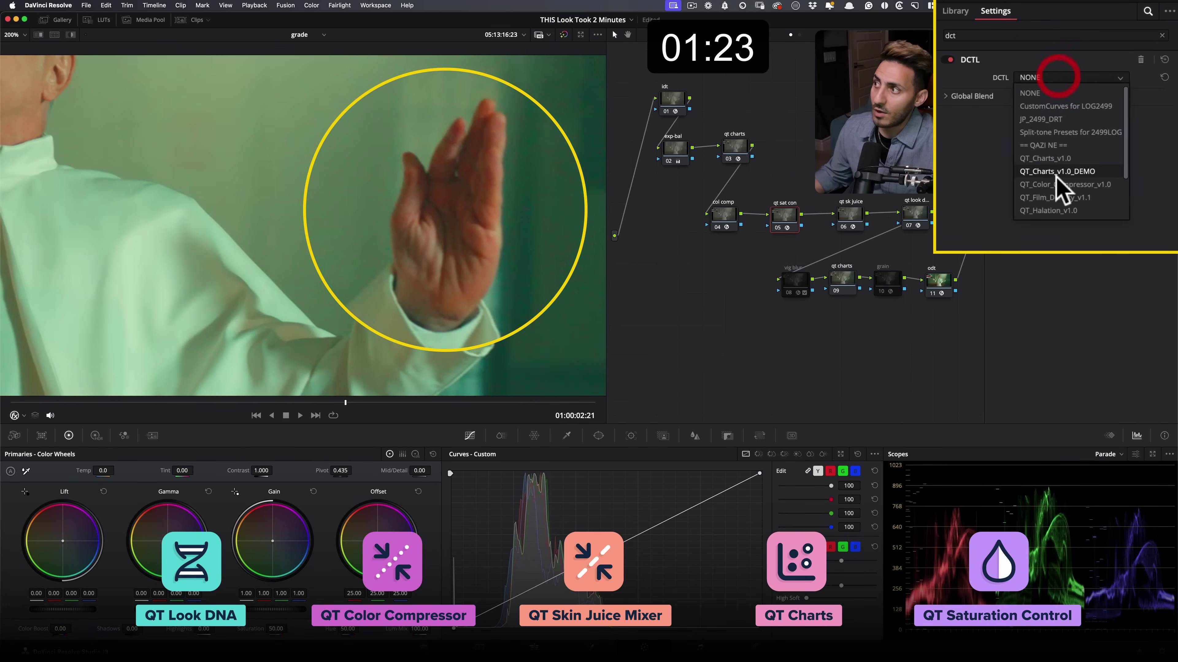
{"action": "left_click", "coordinate": [1075, 205]}
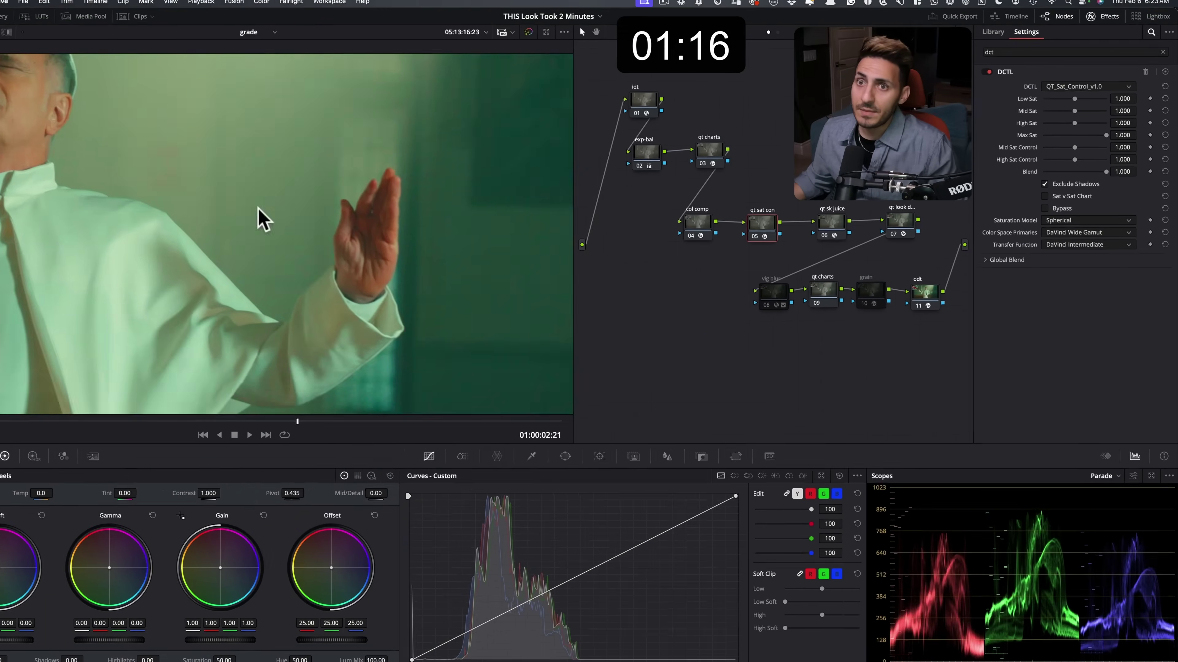
{"action": "scroll", "coordinate": [14, 371], "scroll_direction": "up", "scroll_amount": 5}
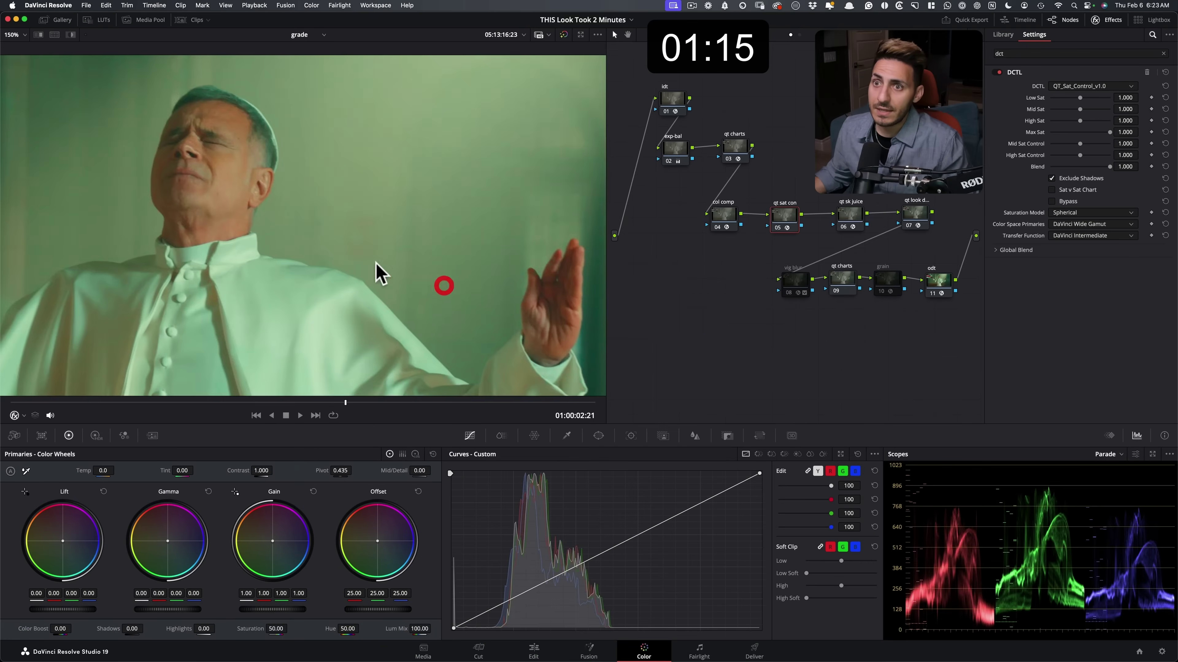
{"action": "scroll", "coordinate": [397, 279], "scroll_direction": "up", "scroll_amount": 1}
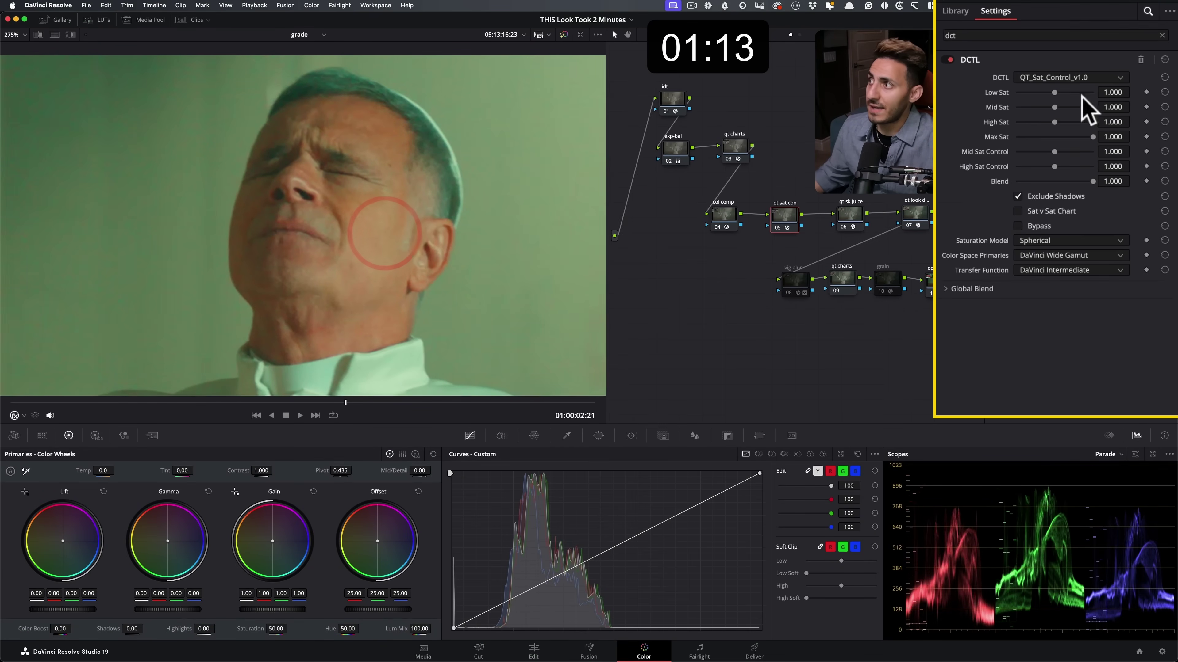
{"action": "left_click_drag", "start_coordinate": [1054, 107], "coordinate": [1068, 107]}
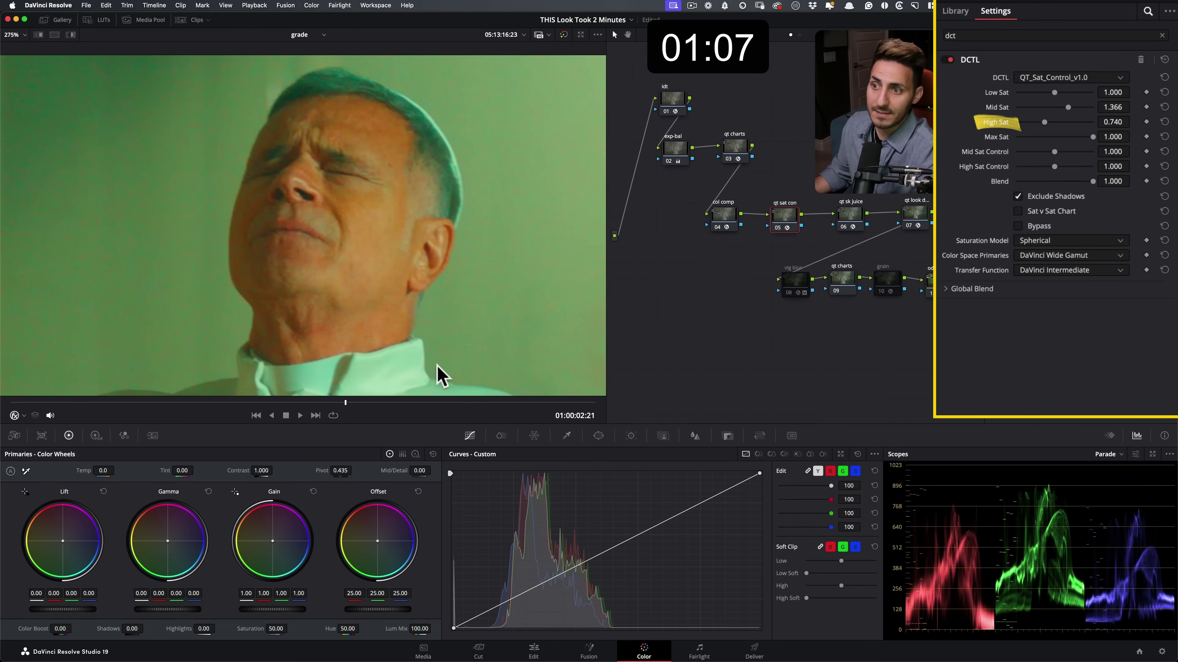
{"action": "left_click", "coordinate": [449, 312]}
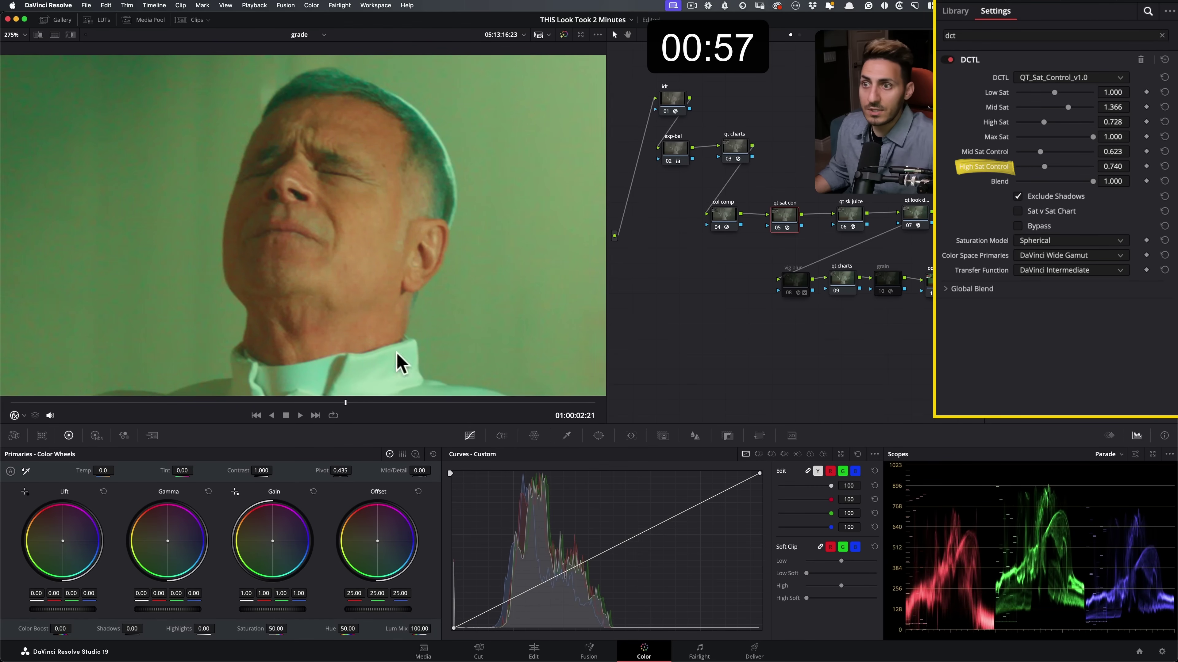
{"action": "key", "text": "shift+z"}
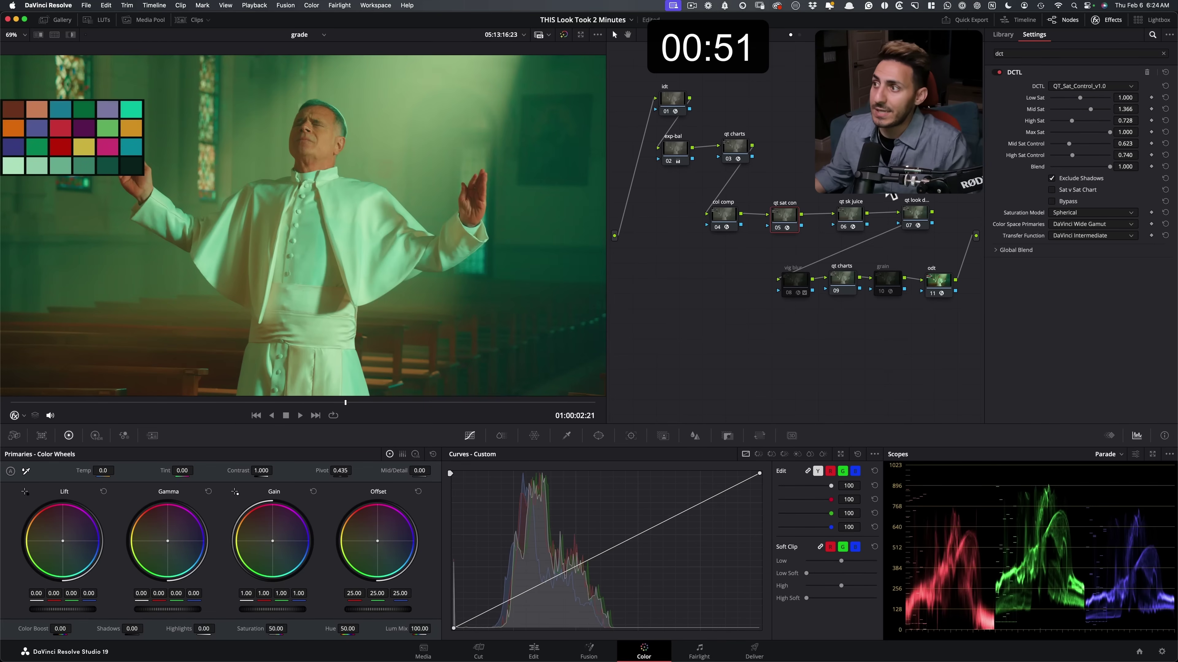
On the qt look dna node, set Bleach Bypass 0.112, Saturation 0.884, warmer Temp, Tint -45.0.
{"action": "left_click", "coordinate": [920, 206]}
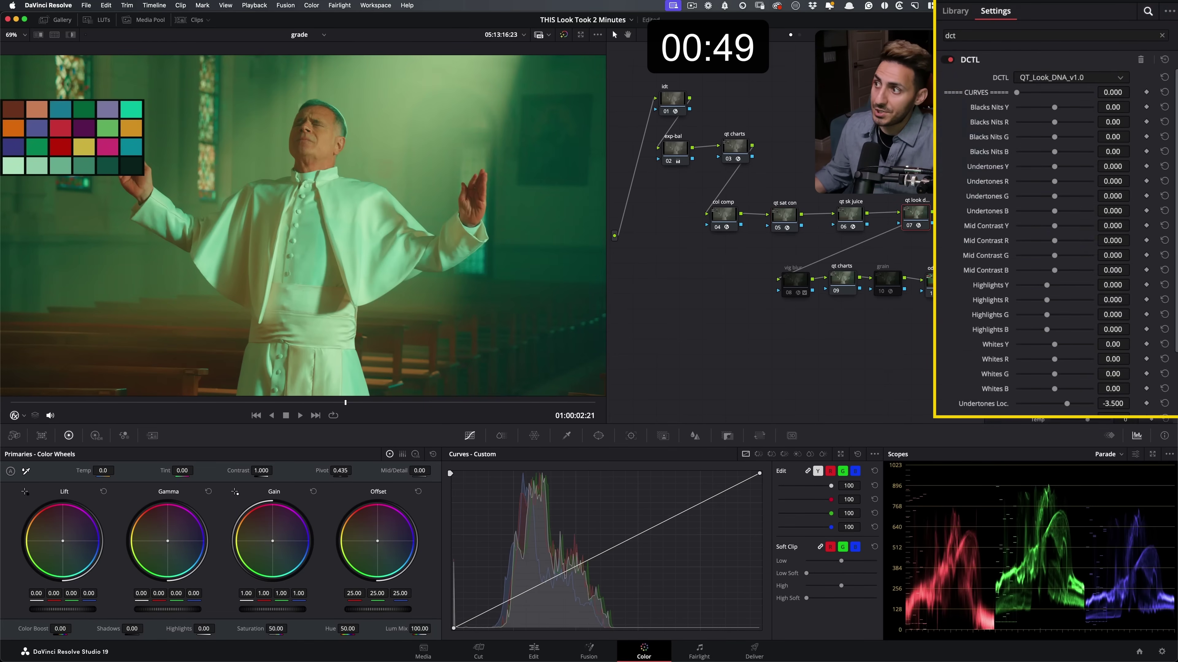
{"action": "scroll", "coordinate": [1043, 222], "scroll_direction": "down", "scroll_amount": 10}
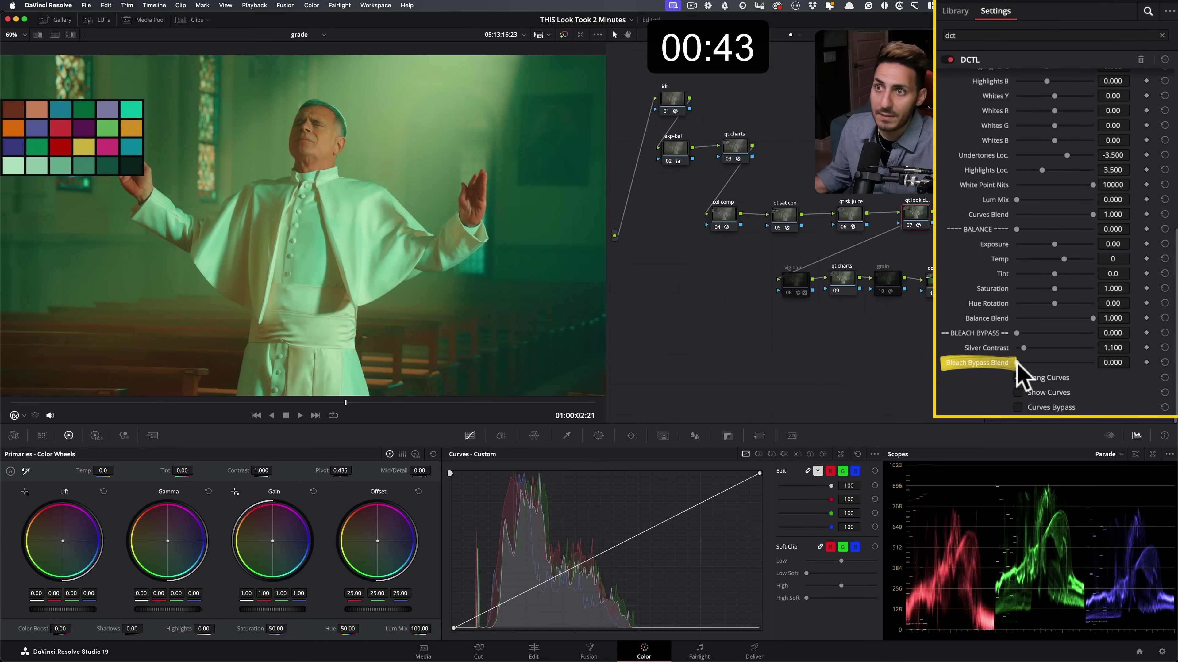
{"action": "left_click_drag", "start_coordinate": [1017, 362], "coordinate": [1032, 361]}
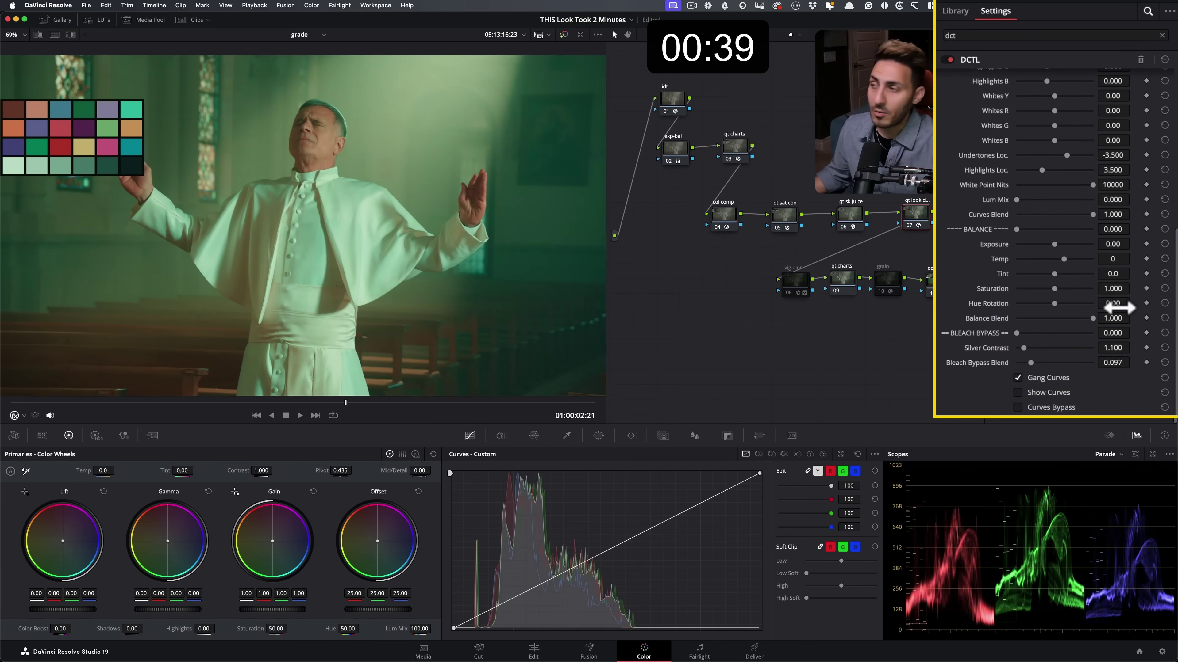
{"action": "left_click_drag", "start_coordinate": [1031, 362], "coordinate": [1032, 362]}
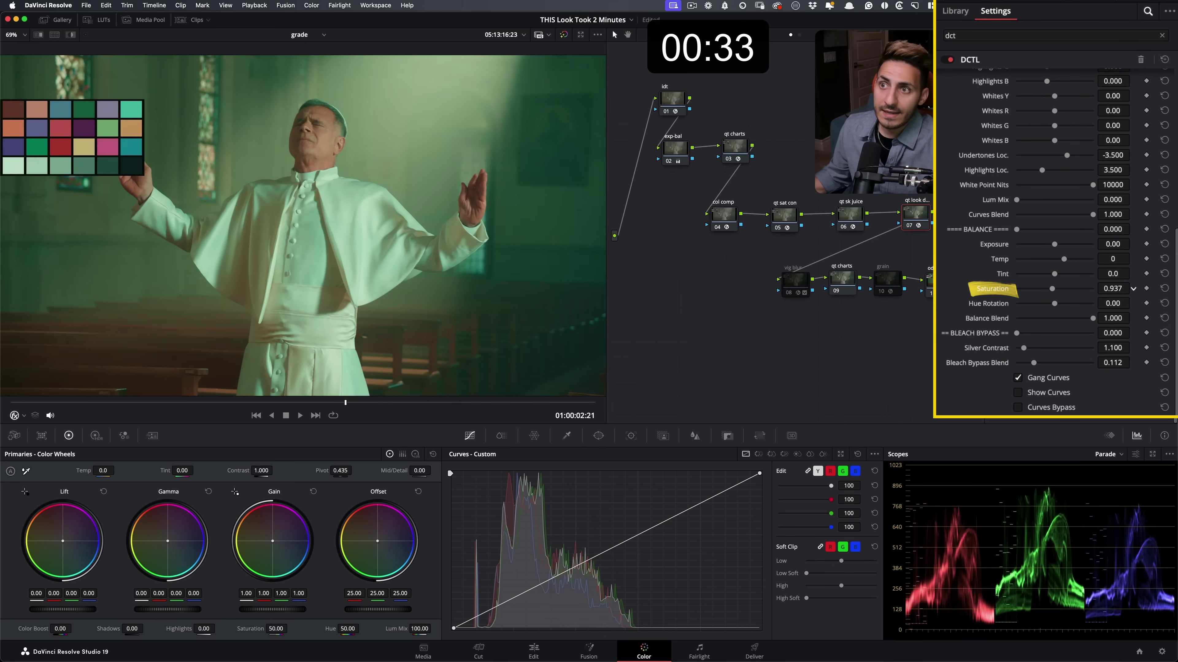
{"action": "left_click_drag", "start_coordinate": [1133, 289], "coordinate": [1133, 288]}
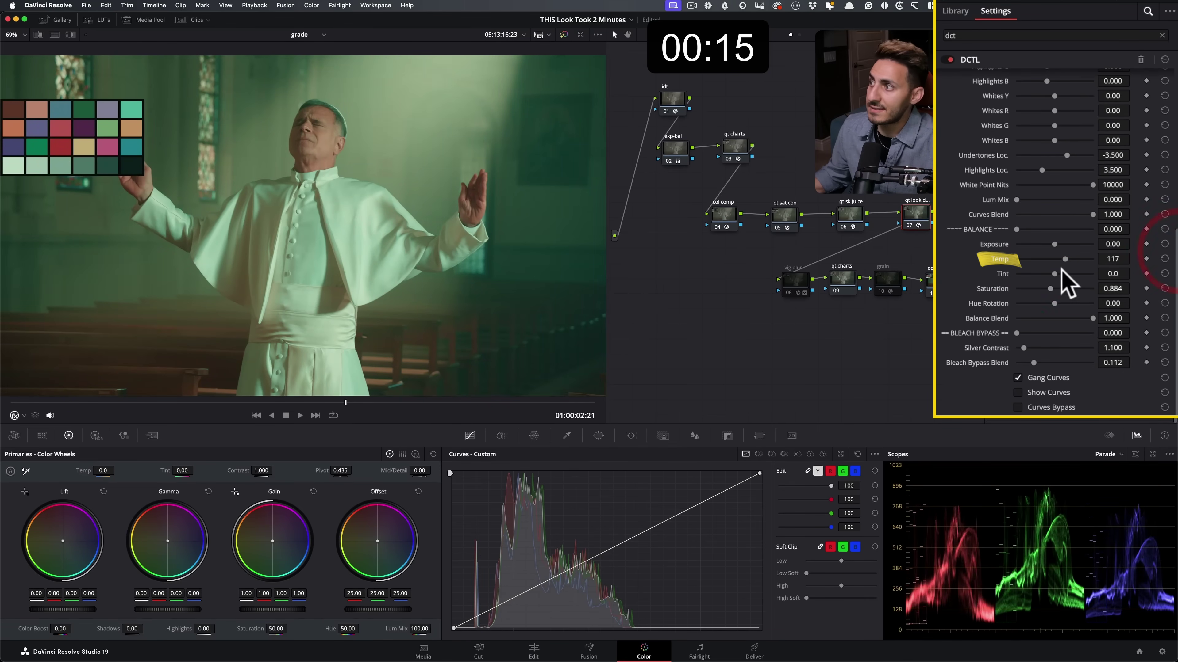
{"action": "left_click_drag", "start_coordinate": [1066, 258], "coordinate": [1071, 258]}
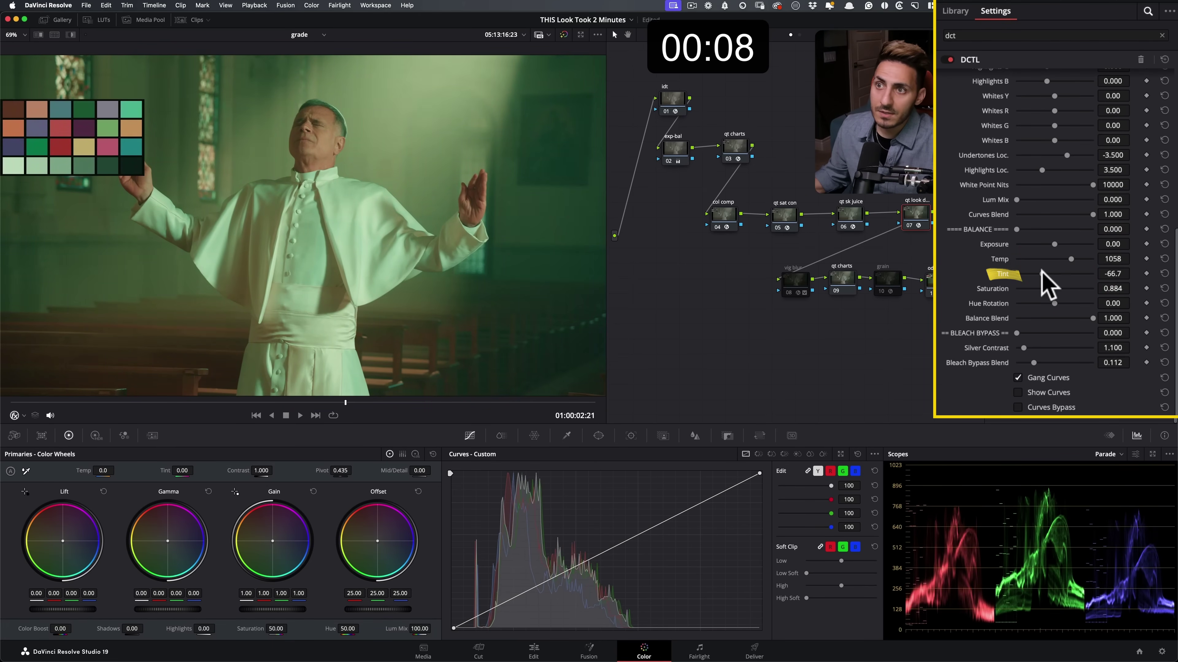
{"action": "left_click", "coordinate": [1045, 274]}
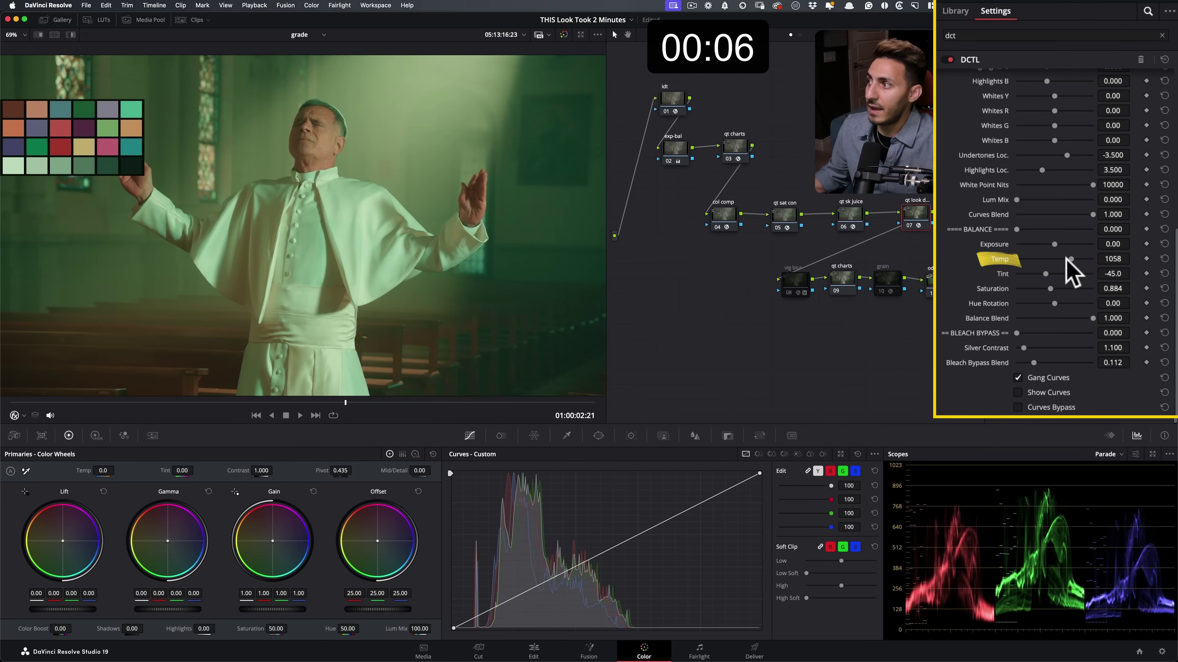
{"action": "left_click_drag", "start_coordinate": [1070, 258], "coordinate": [1068, 258]}
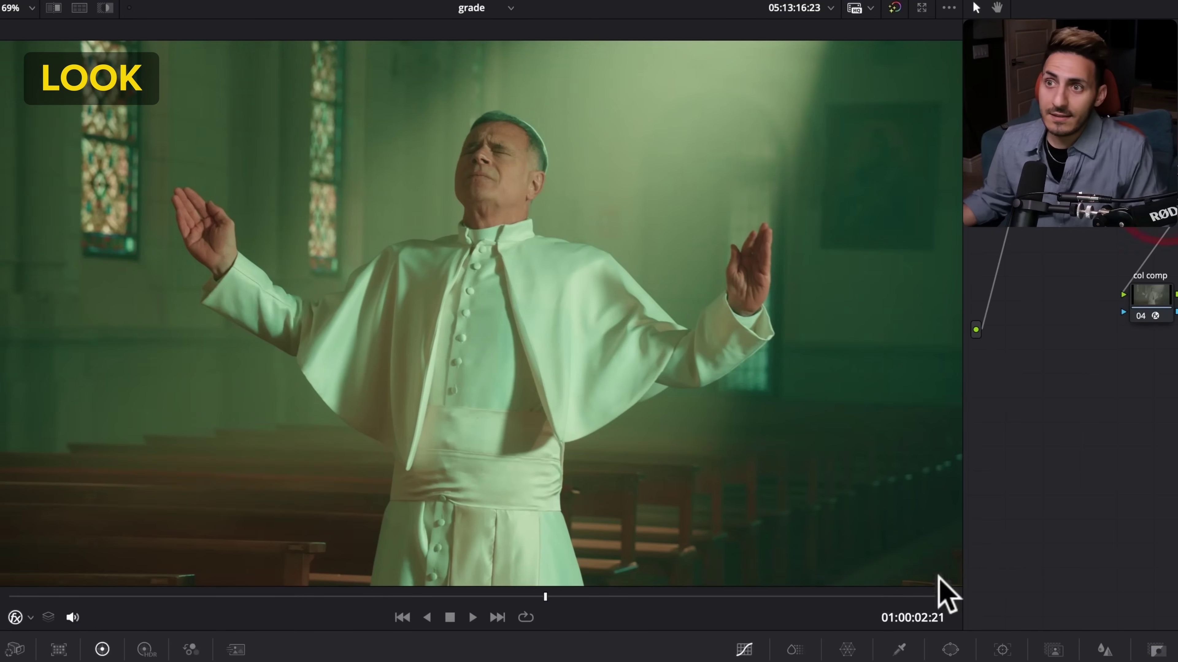
Return to 01:00:01:07, toggle the ungraded comparison, and disable the col comp node.
{"action": "left_click_drag", "start_coordinate": [123, 603], "coordinate": [251, 608]}
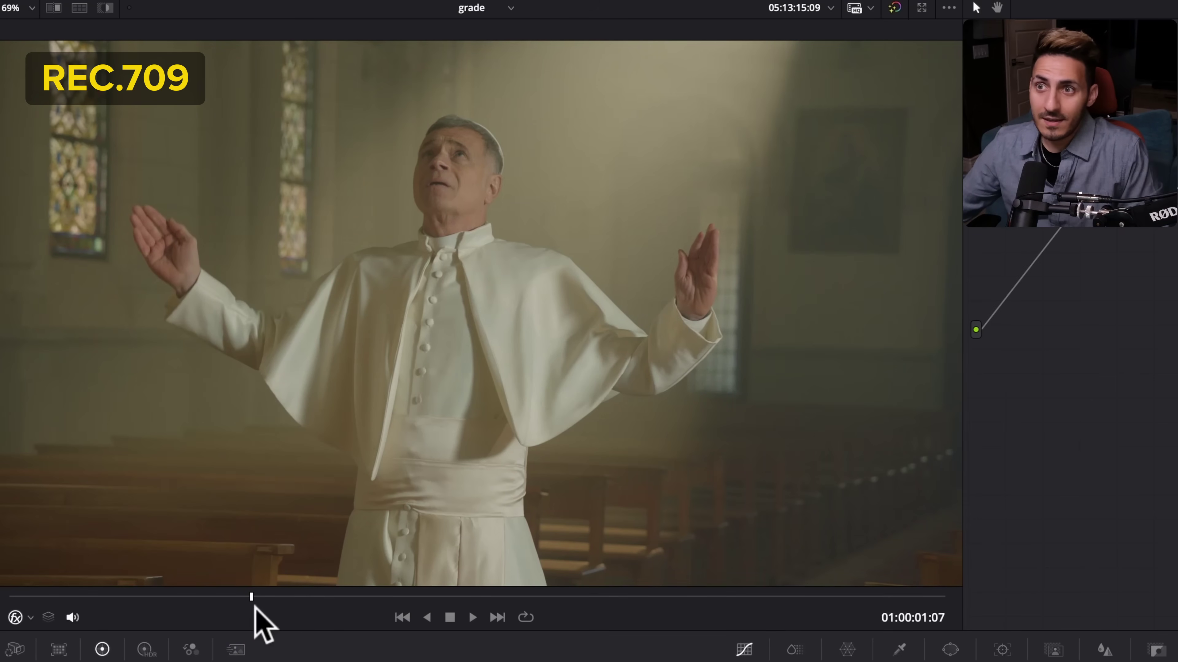
{"action": "key", "text": "shift+d"}
{"action": "key", "text": "shift+d"}
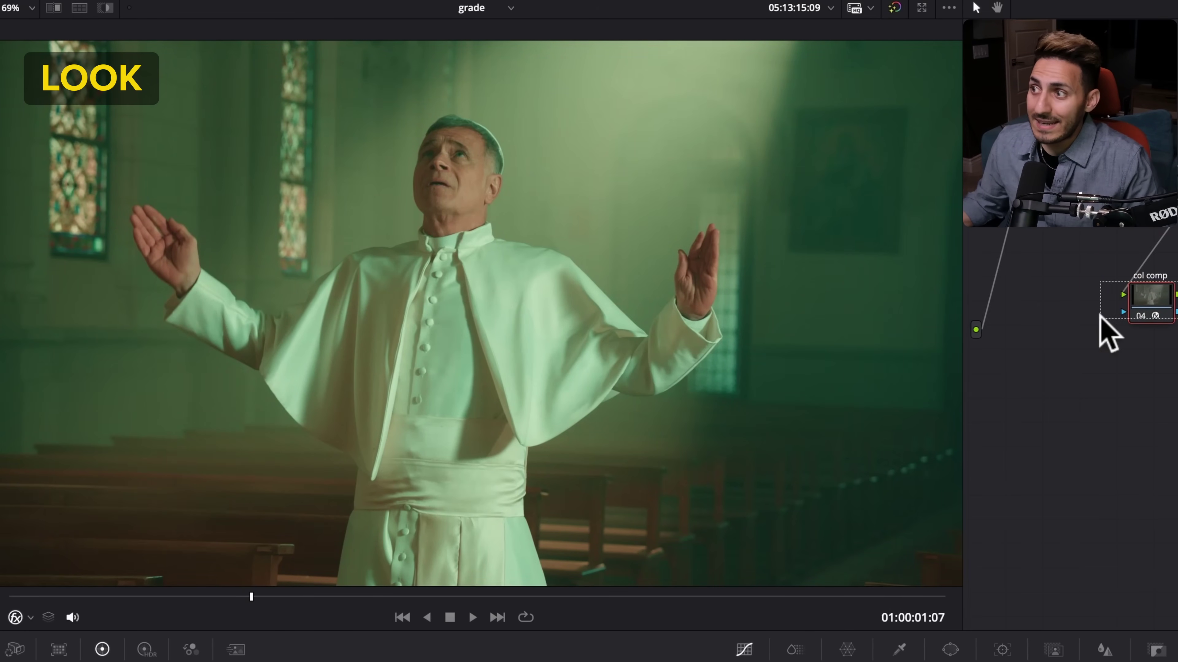
{"action": "key", "text": "ctrl+d"}
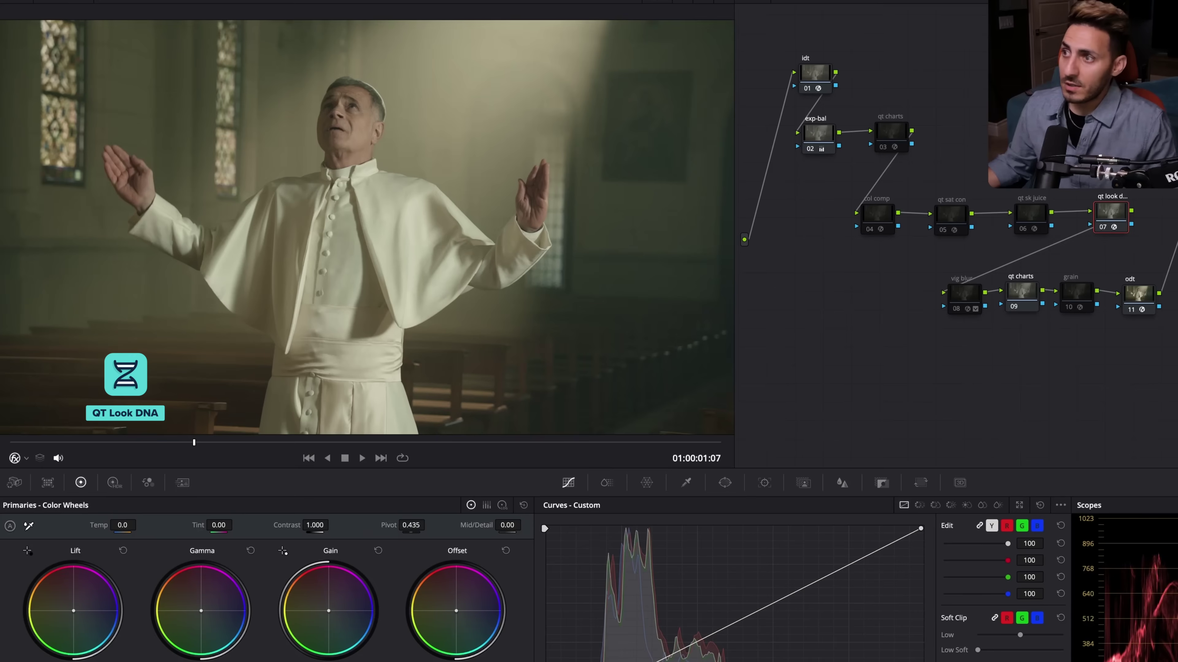
Re-enable col comp, qt sk juice and qt sat con, then toggle nodes on and off to compare the grade.
{"action": "left_click", "coordinate": [879, 215]}
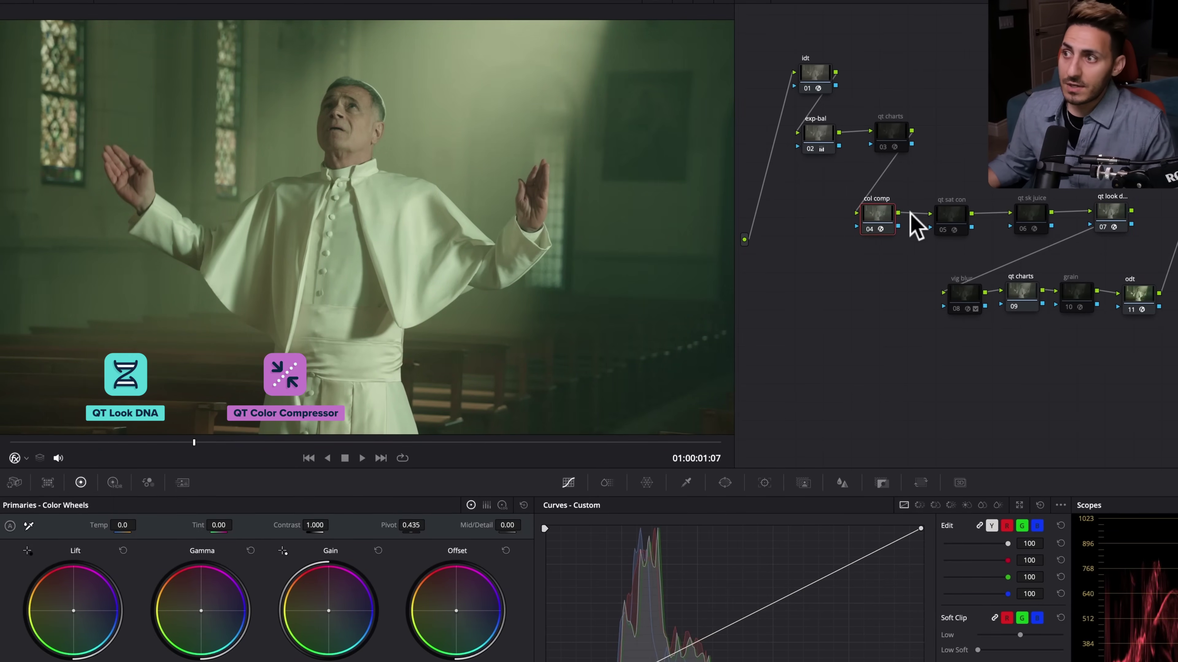
{"action": "left_click", "coordinate": [1032, 217]}
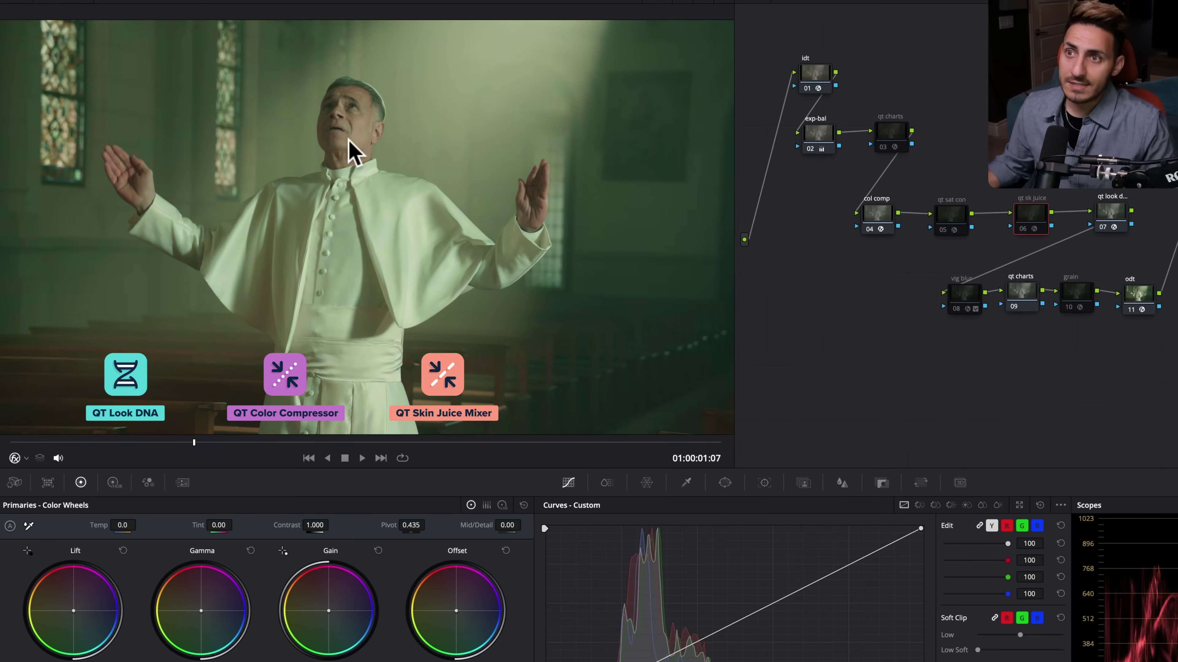
{"action": "left_click", "coordinate": [948, 220]}
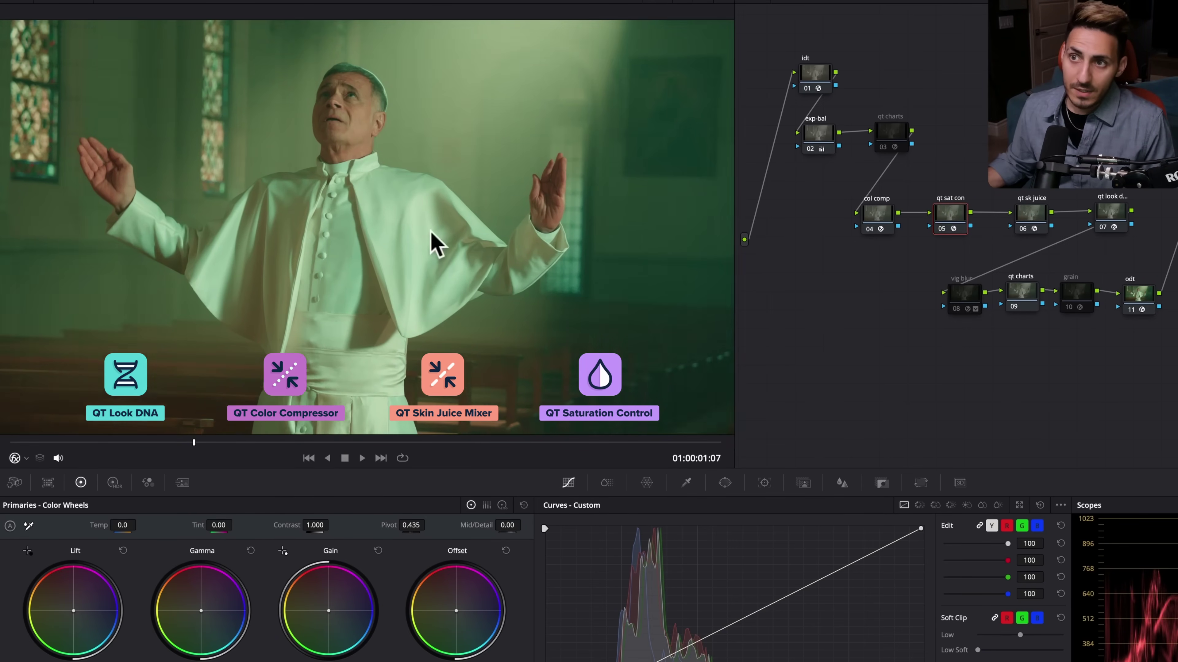
{"action": "key", "text": "ctrl+d"}
{"action": "key", "text": "ctrl+d"}
{"action": "key", "text": "ctrl+d"}
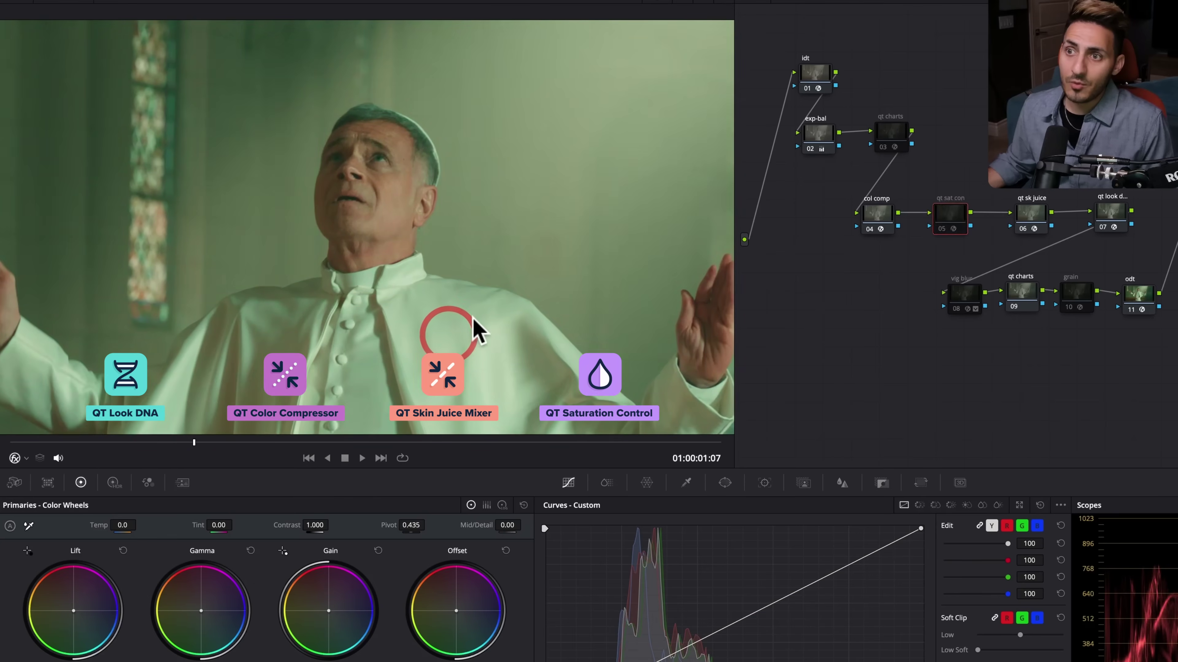
{"action": "key", "text": "ctrl+d"}
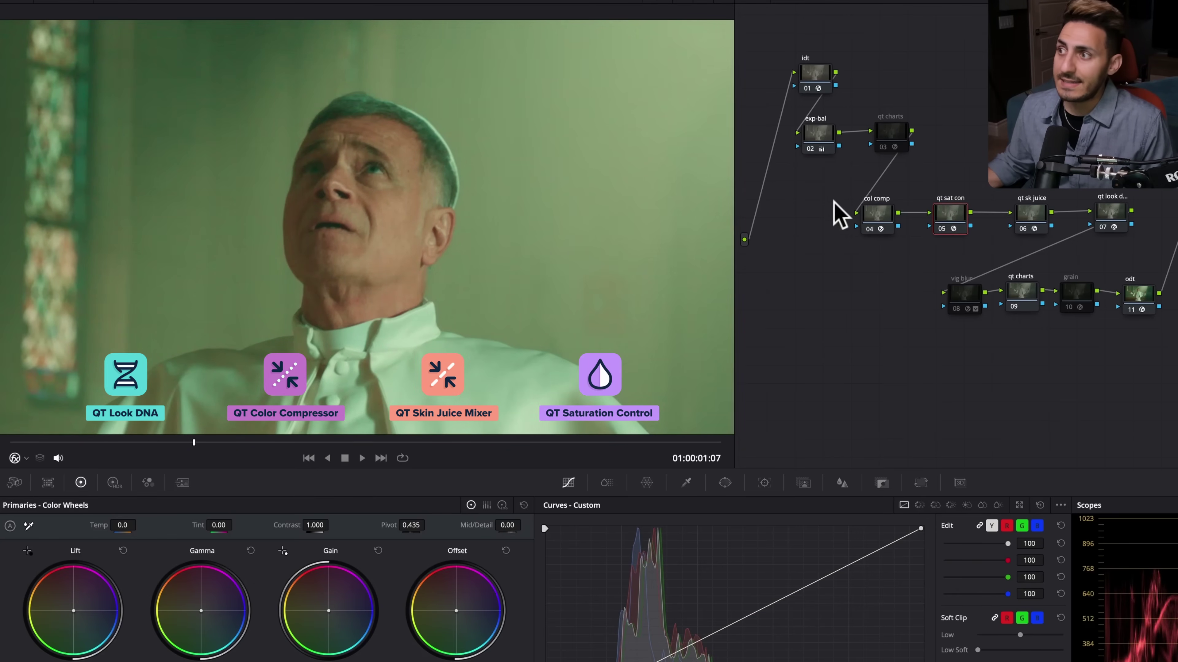
{"action": "left_click_drag", "start_coordinate": [839, 214], "coordinate": [1156, 231]}
{"action": "key", "text": "ctrl+d"}
{"action": "key", "text": "ctrl+d"}
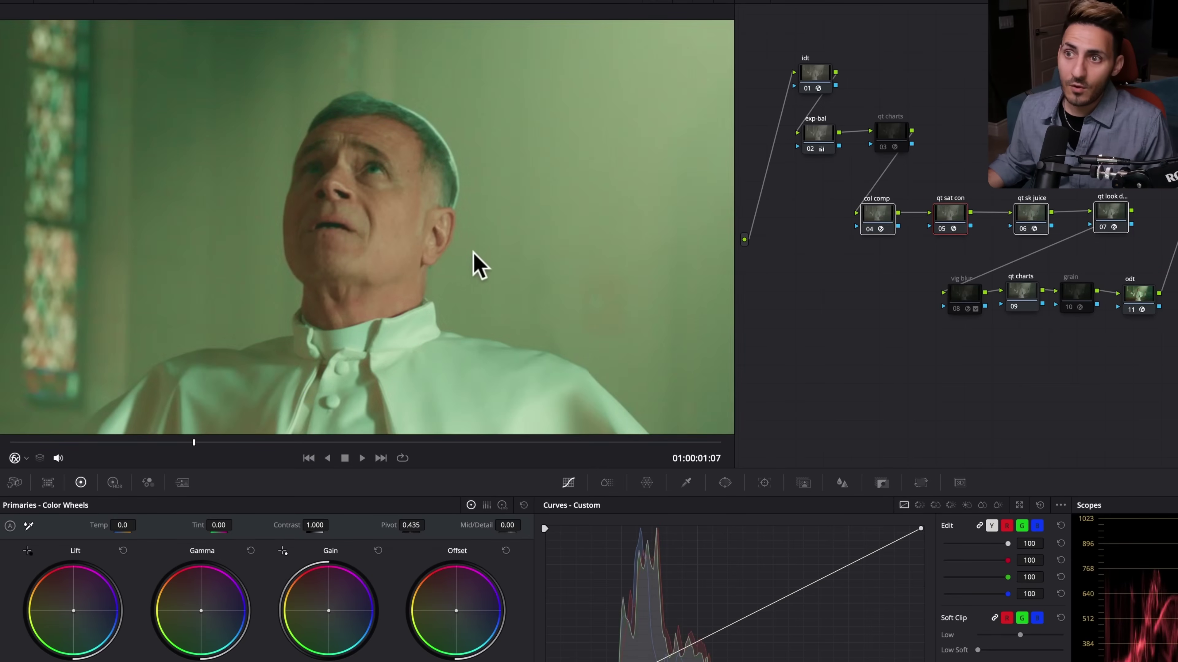